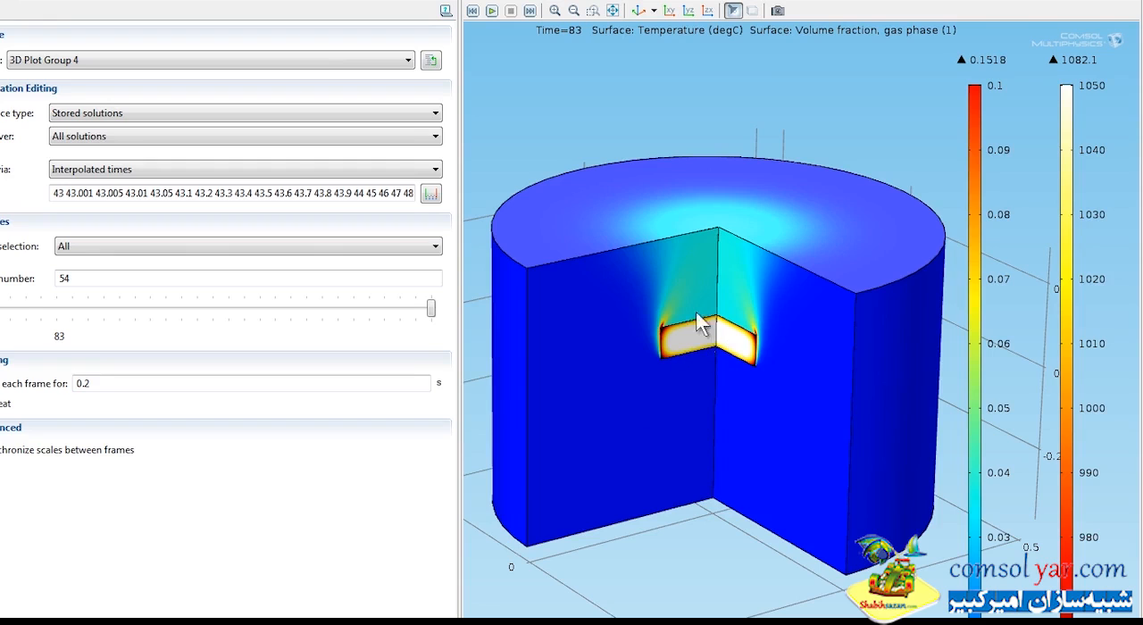
Preview the 3D temperature and gas volume fraction plot with transparency on and off, and play its animation.
{"action": "left_click", "coordinate": [753, 9]}
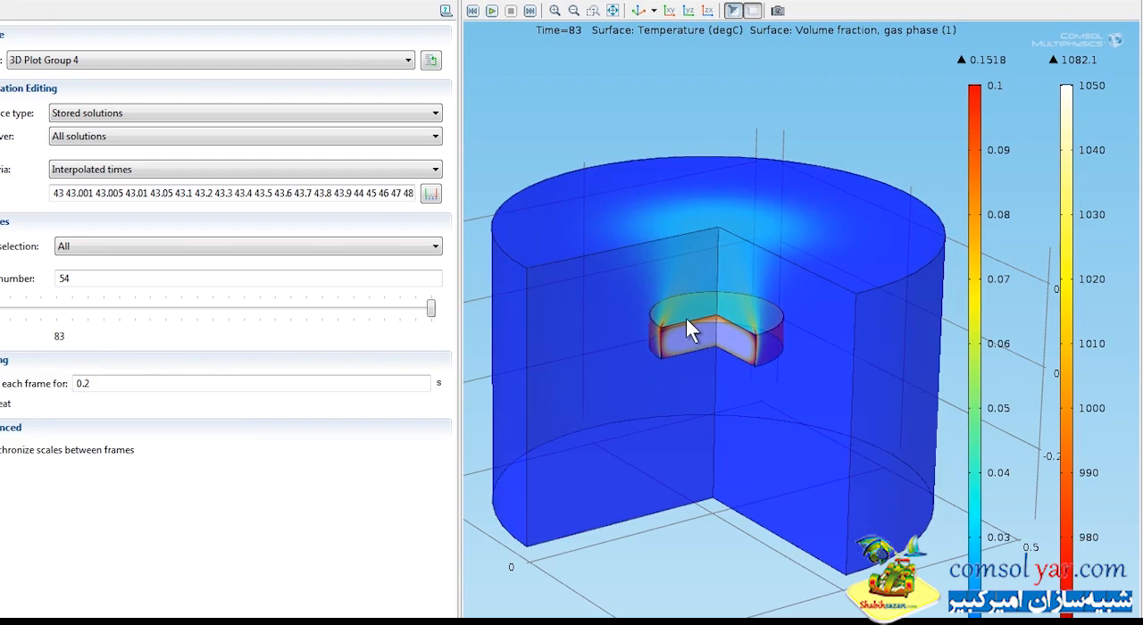
{"action": "left_click", "coordinate": [753, 10]}
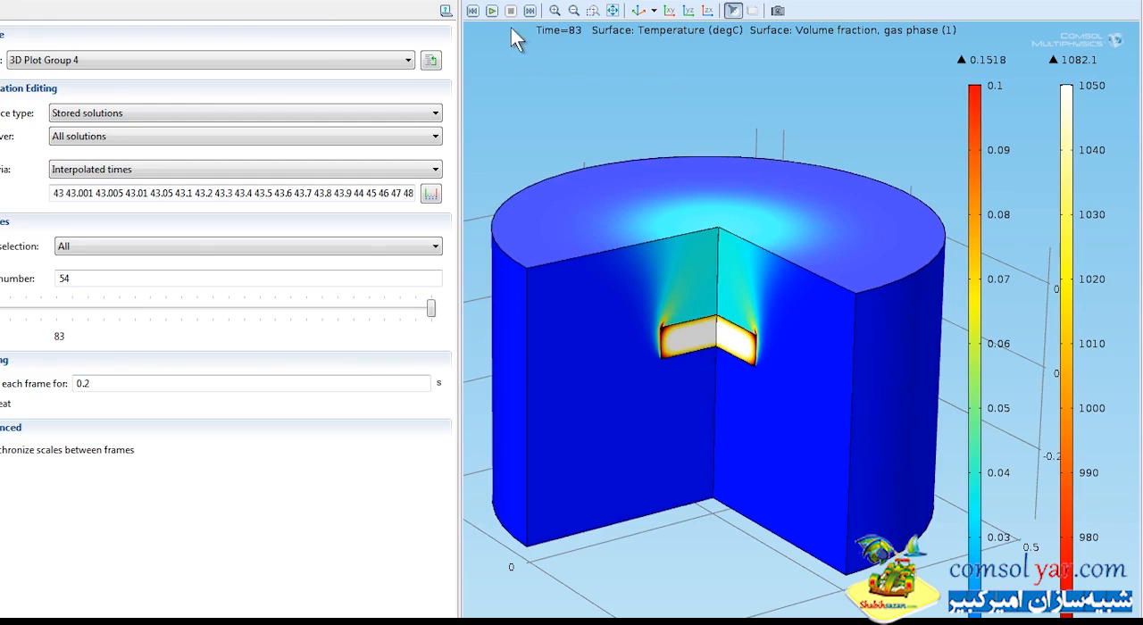
{"action": "left_click", "coordinate": [491, 11]}
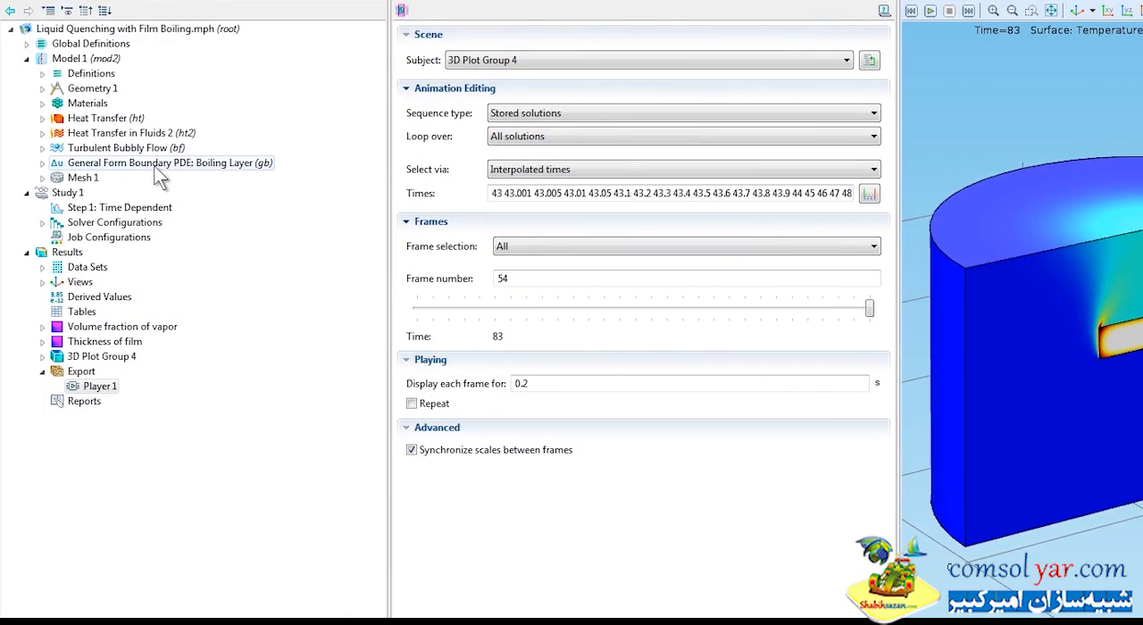
Review the Boiling Layer boundary PDE settings and the Geometry 1 settings, and look closely at the inner rectangle's upper filleted corner.
{"action": "left_click", "coordinate": [103, 165]}
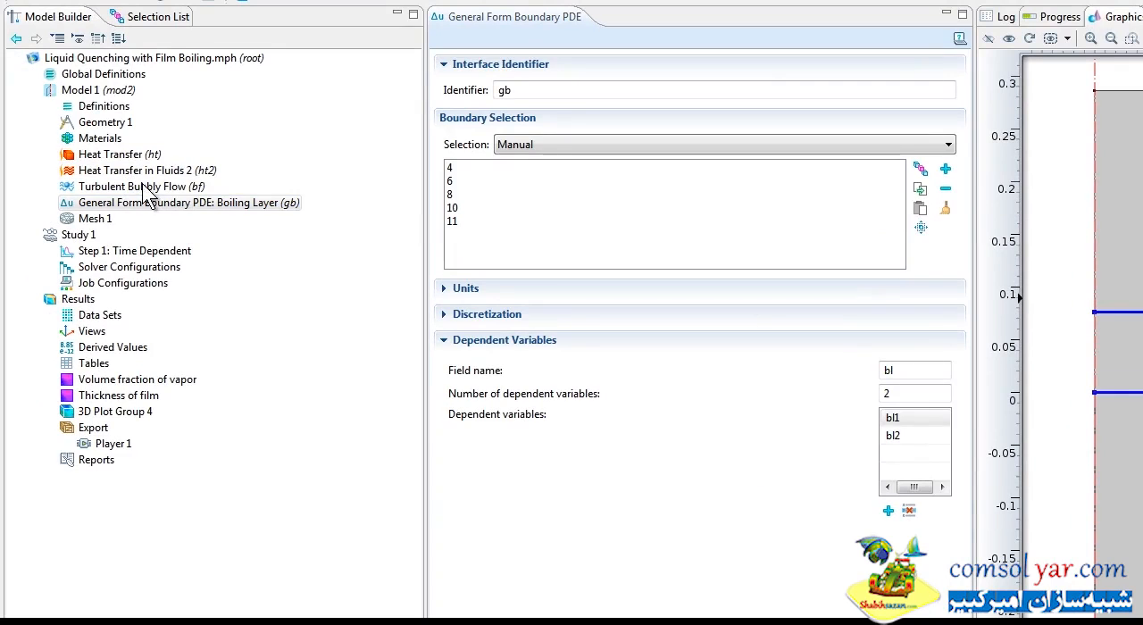
{"action": "left_click", "coordinate": [106, 125]}
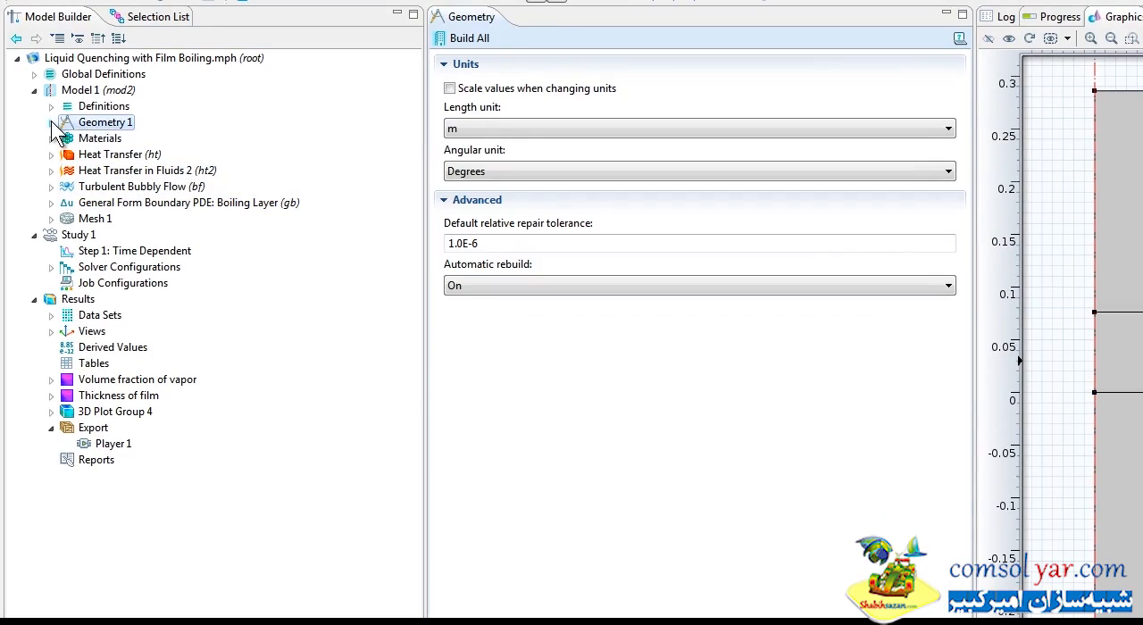
{"action": "left_click", "coordinate": [50, 122]}
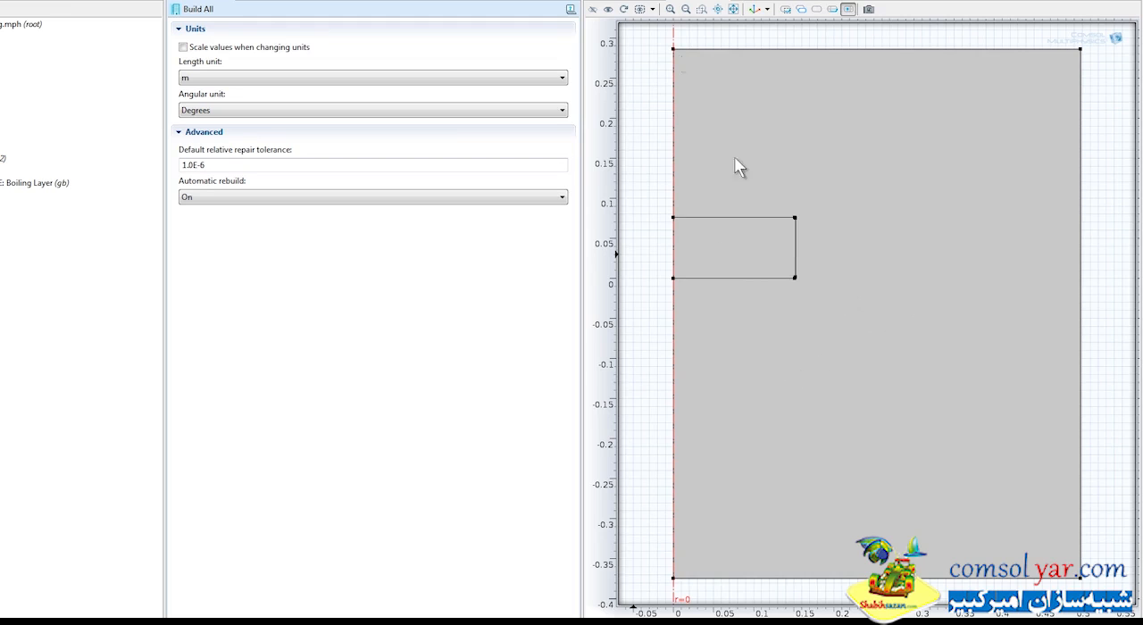
{"action": "left_click", "coordinate": [702, 9]}
{"action": "left_click_drag", "start_coordinate": [809, 232], "coordinate": [810, 234]}
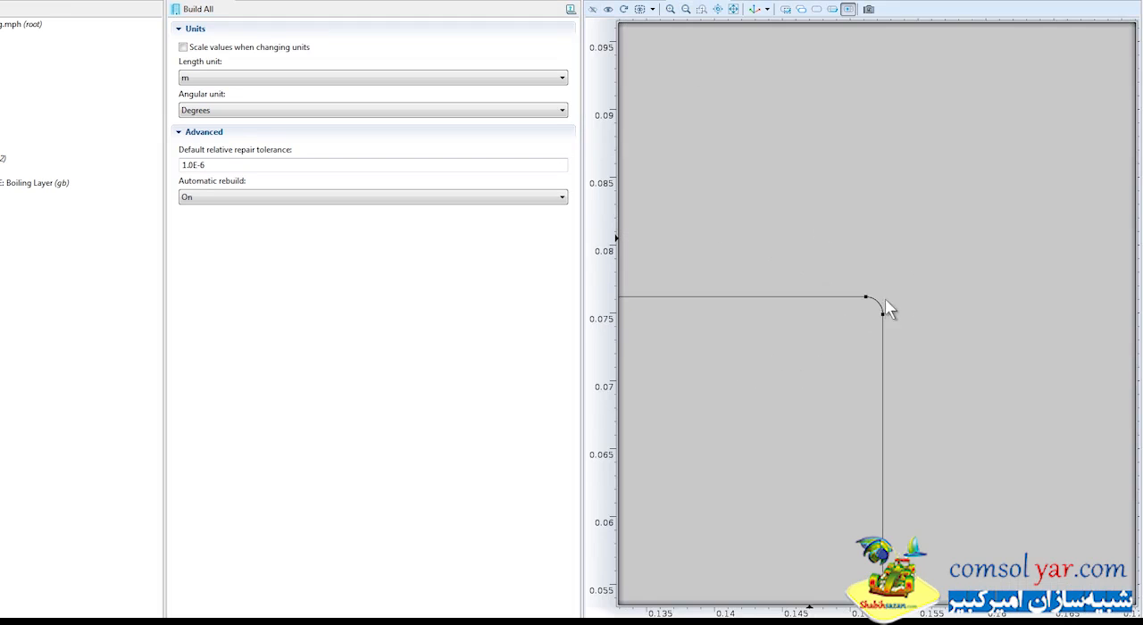
Look closely at the inner rectangle's lower filleted corner and collapse the geometry sequence.
{"action": "left_click", "coordinate": [688, 11]}
{"action": "left_click", "coordinate": [688, 12]}
{"action": "left_click", "coordinate": [688, 12]}
{"action": "left_click", "coordinate": [702, 9]}
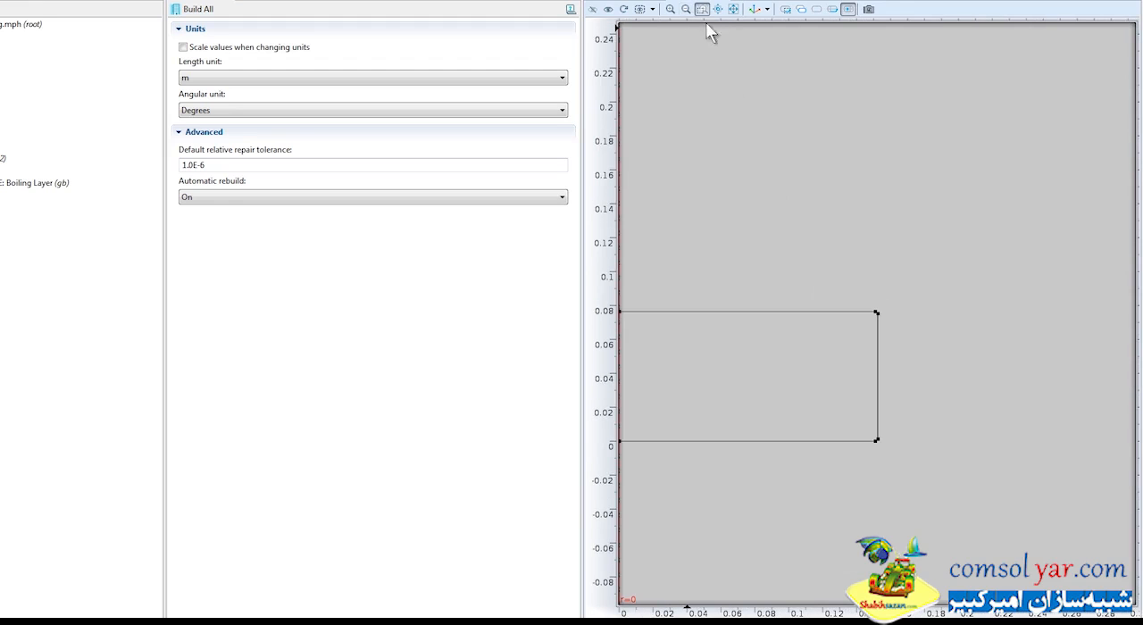
{"action": "left_click_drag", "start_coordinate": [864, 424], "coordinate": [900, 469]}
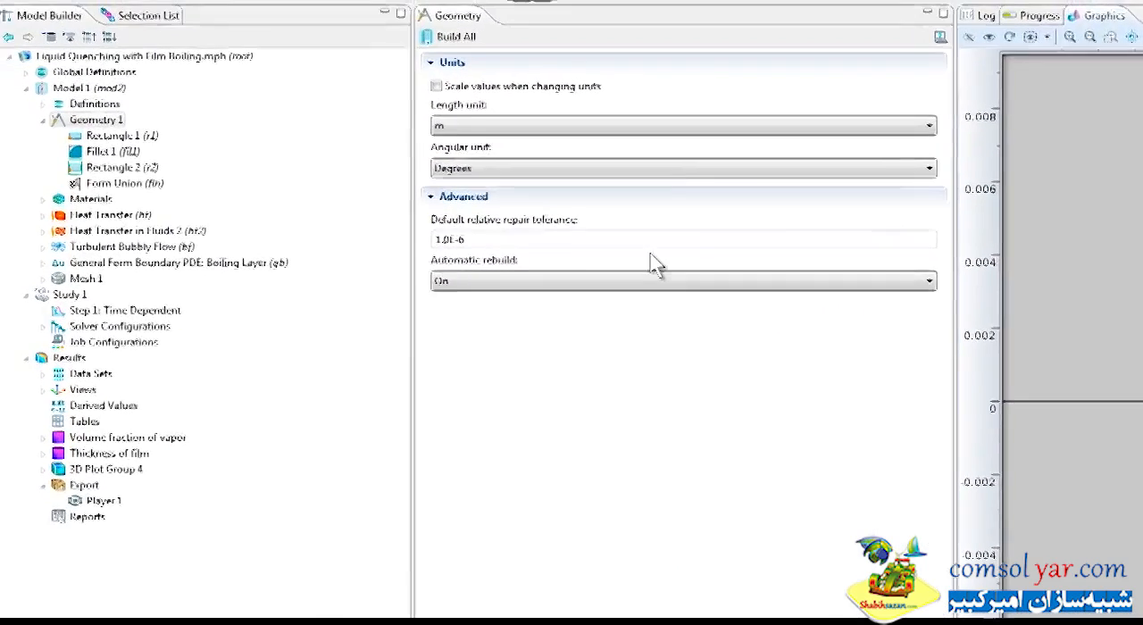
{"action": "left_click", "coordinate": [51, 122]}
Examine the Inconel 718 and Quenching Oil materials, checking their properties and assigned domains against the full geometry.
{"action": "left_click", "coordinate": [94, 141]}
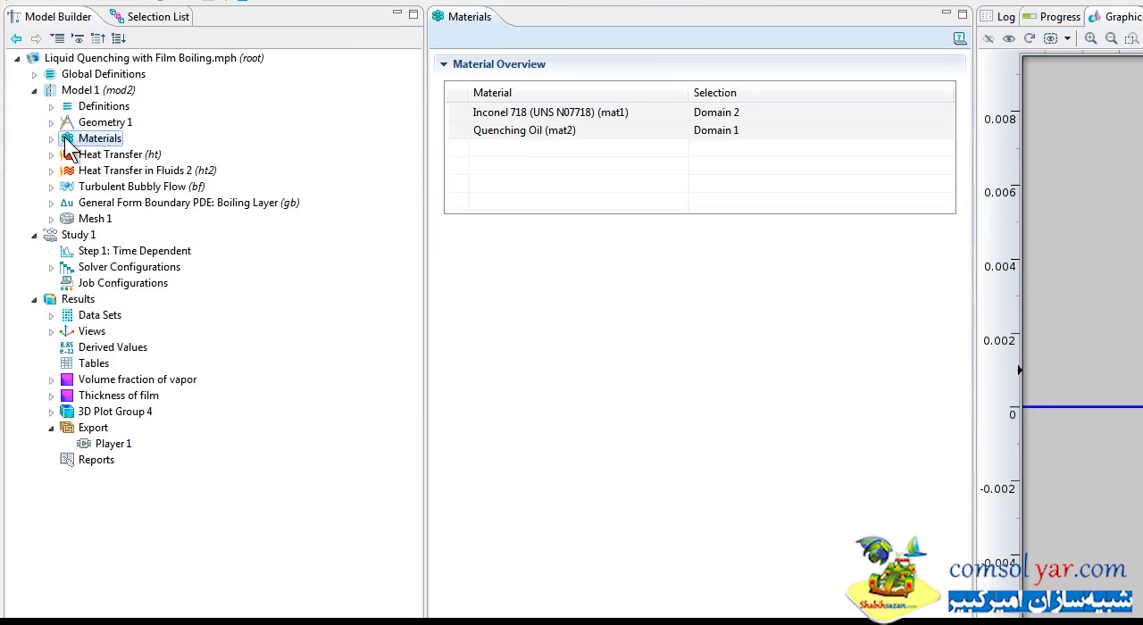
{"action": "left_click", "coordinate": [51, 139]}
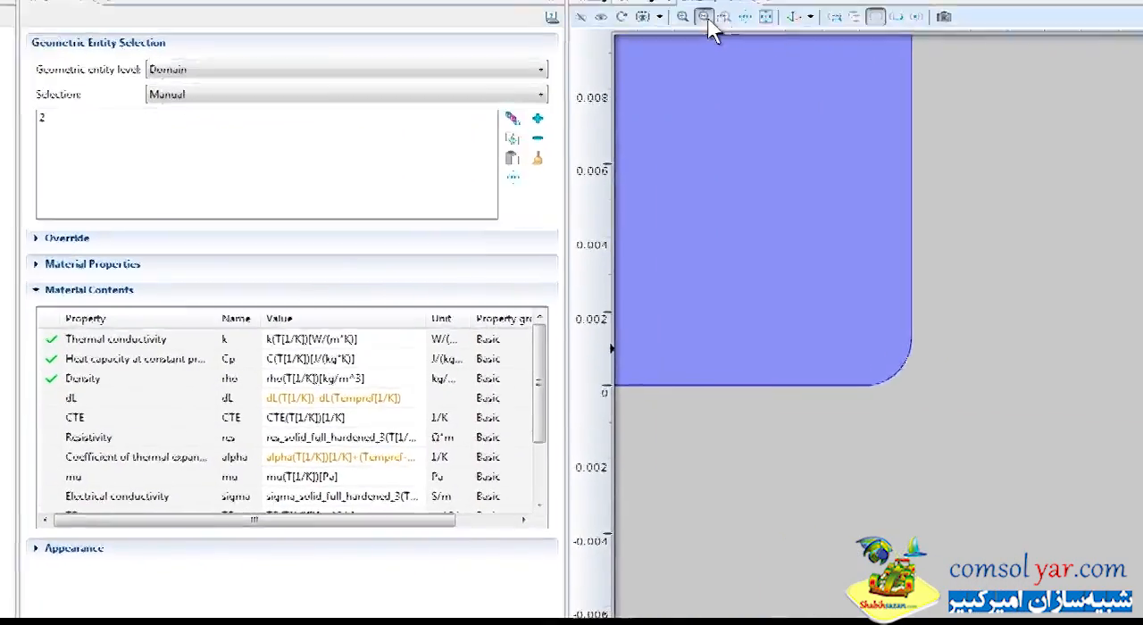
{"action": "left_click", "coordinate": [1112, 38]}
{"action": "left_click", "coordinate": [1111, 38]}
{"action": "left_click", "coordinate": [688, 16]}
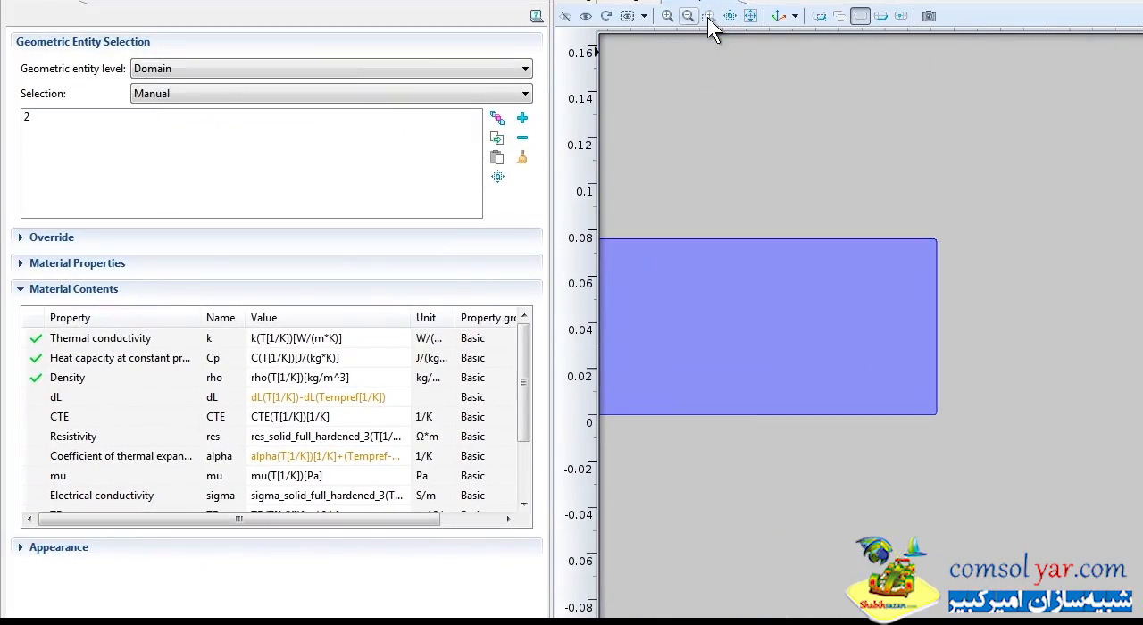
{"action": "left_click", "coordinate": [751, 16]}
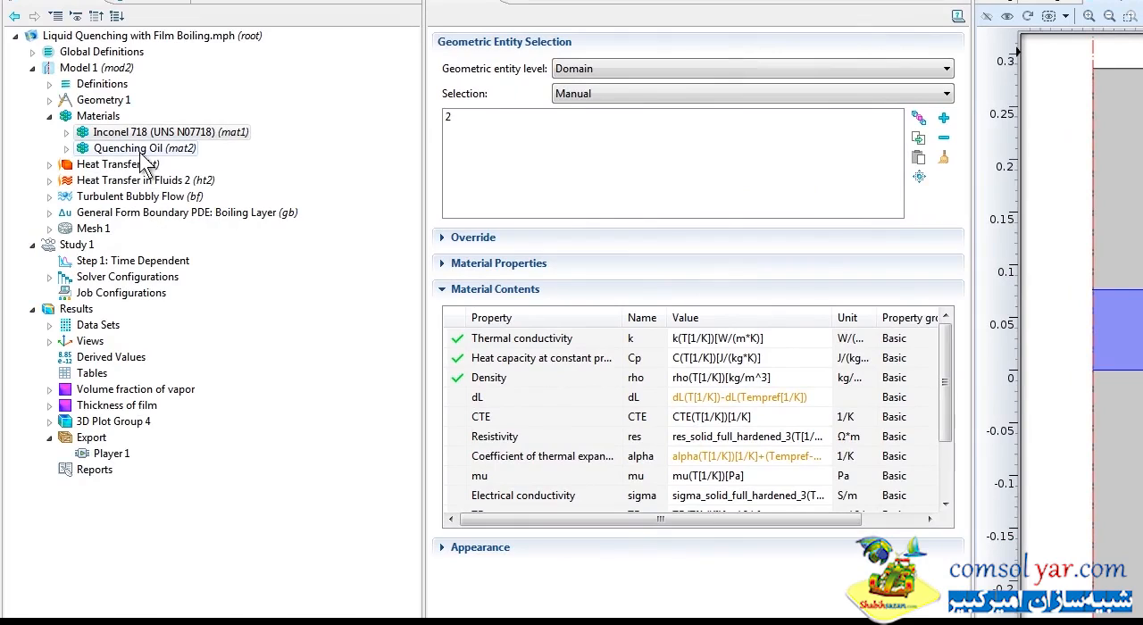
{"action": "left_click", "coordinate": [143, 150]}
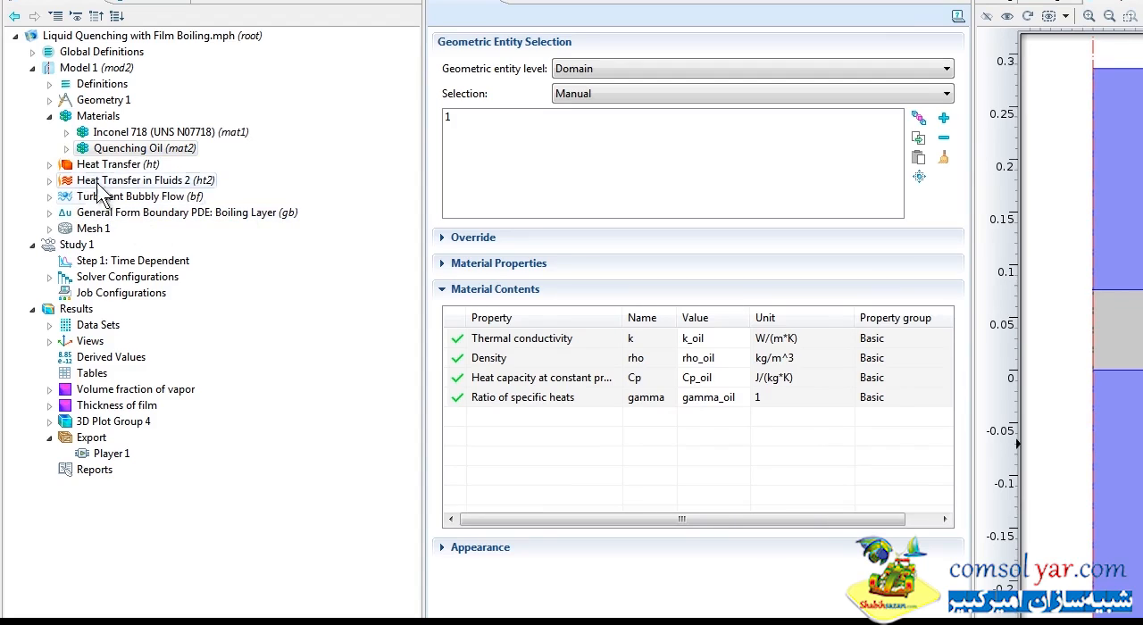
Compare the domains of Heat Transfer and Heat Transfer in Fluids 2 with the boundaries of the Boiling Layer PDE.
{"action": "left_click", "coordinate": [109, 168]}
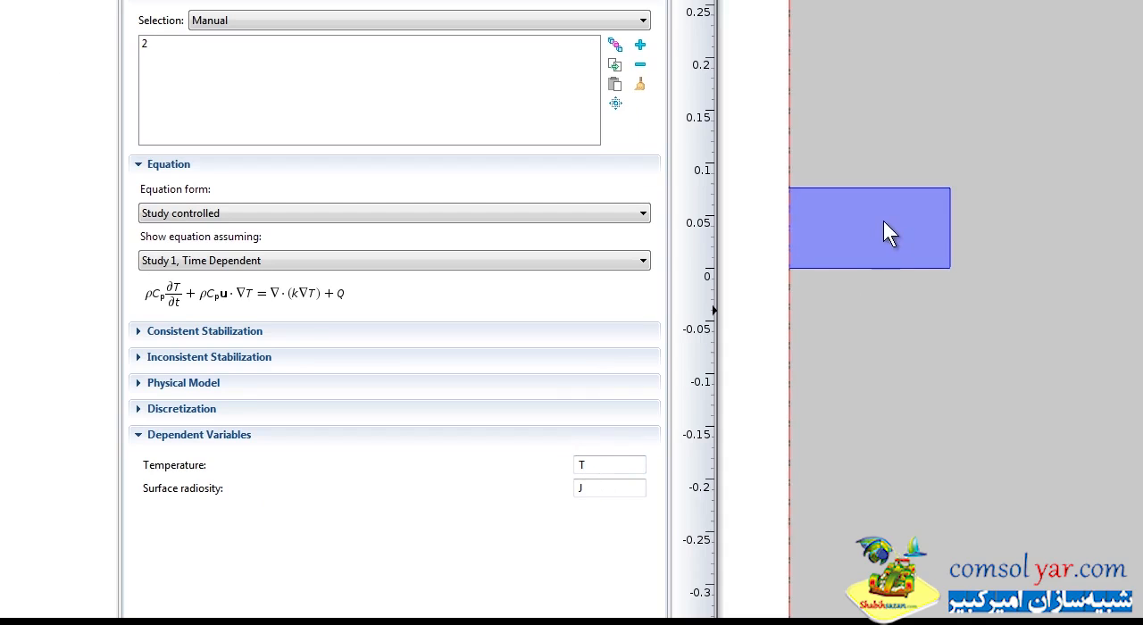
{"action": "left_click", "coordinate": [0, 109]}
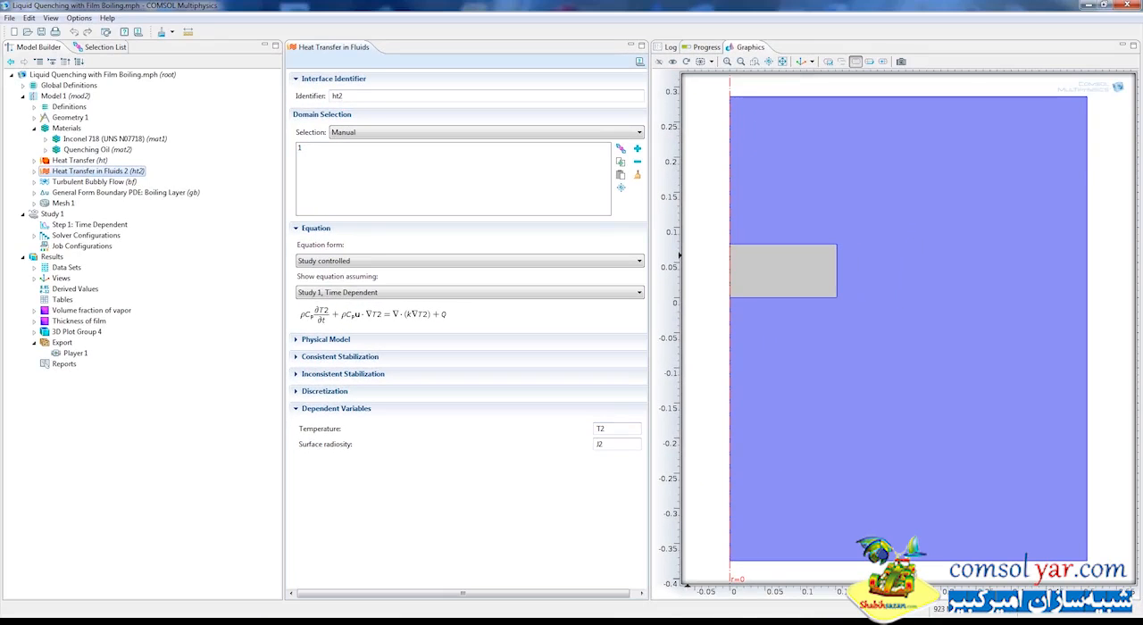
{"action": "left_click", "coordinate": [102, 192]}
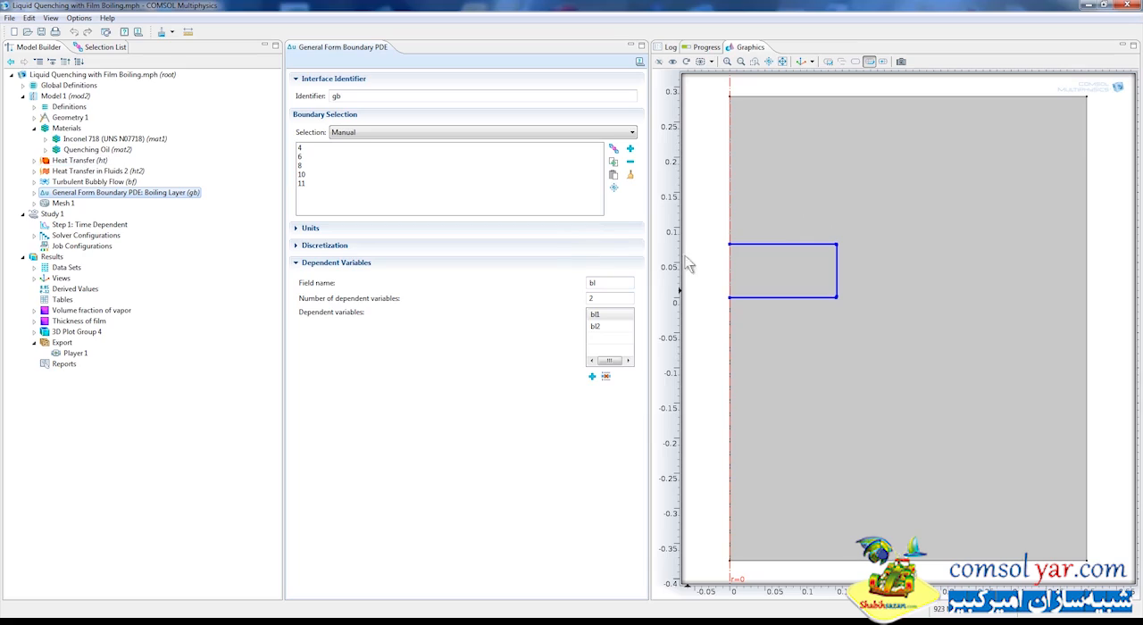
Inspect the Axial Symmetry 1 boundary and the Heat Flux 1 inward flux expression under Heat Transfer (ht).
{"action": "left_click", "coordinate": [71, 161]}
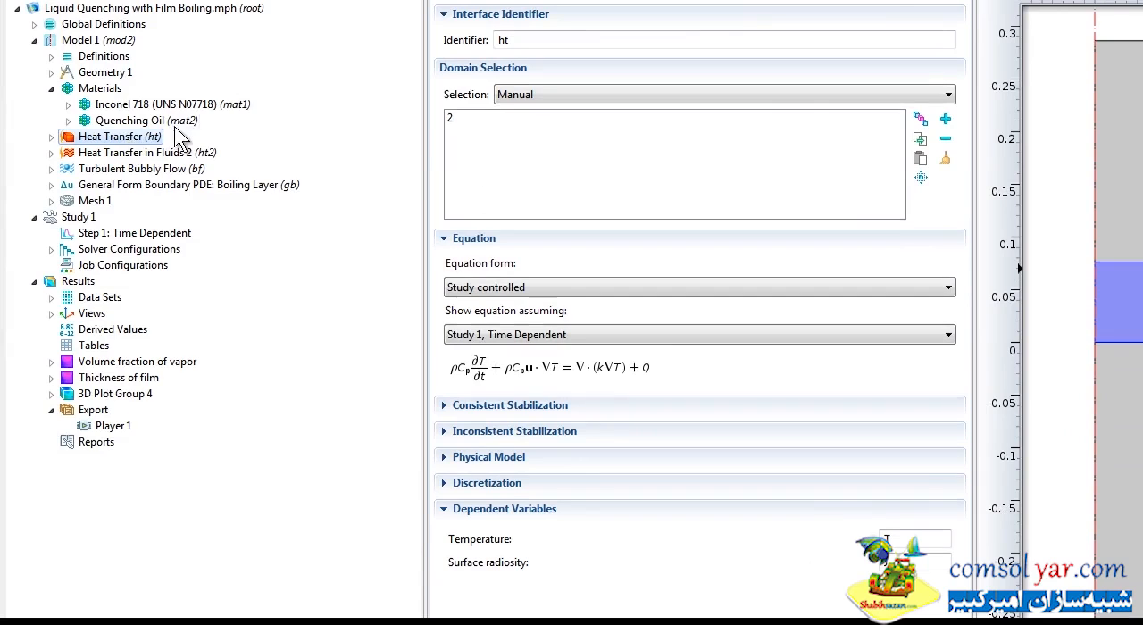
{"action": "left_click", "coordinate": [53, 137]}
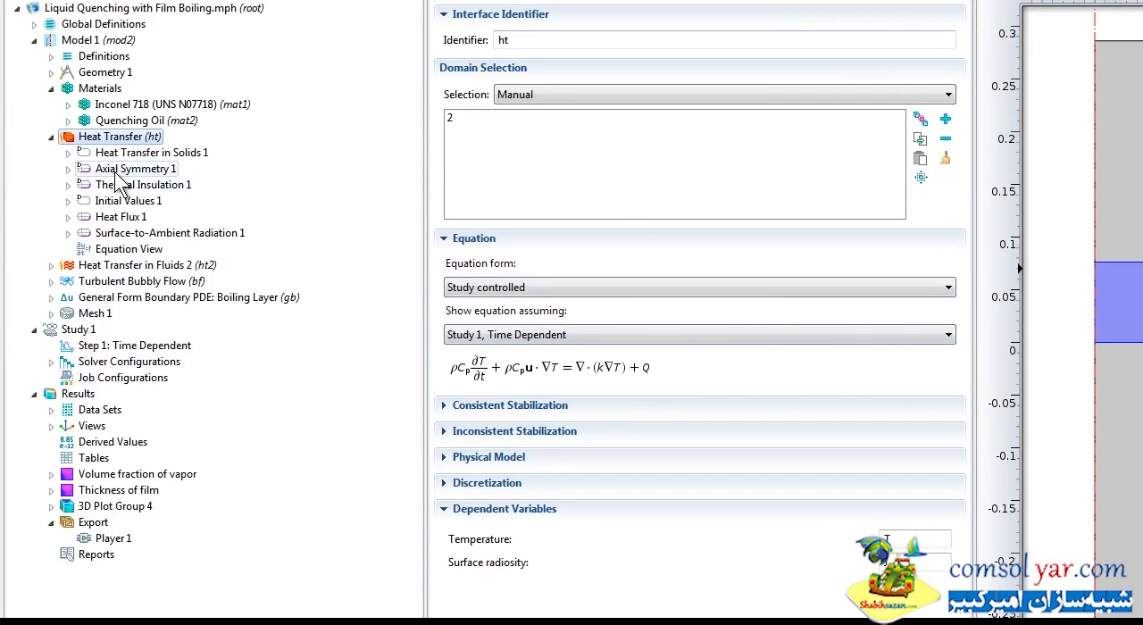
{"action": "left_click", "coordinate": [115, 172]}
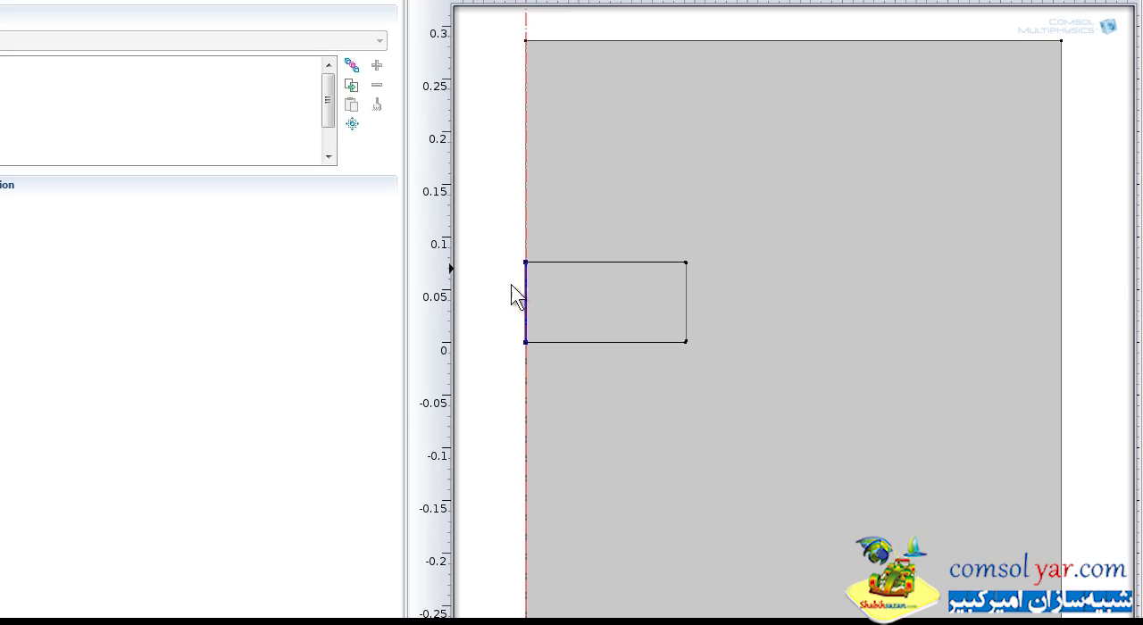
{"action": "left_click", "coordinate": [134, 218]}
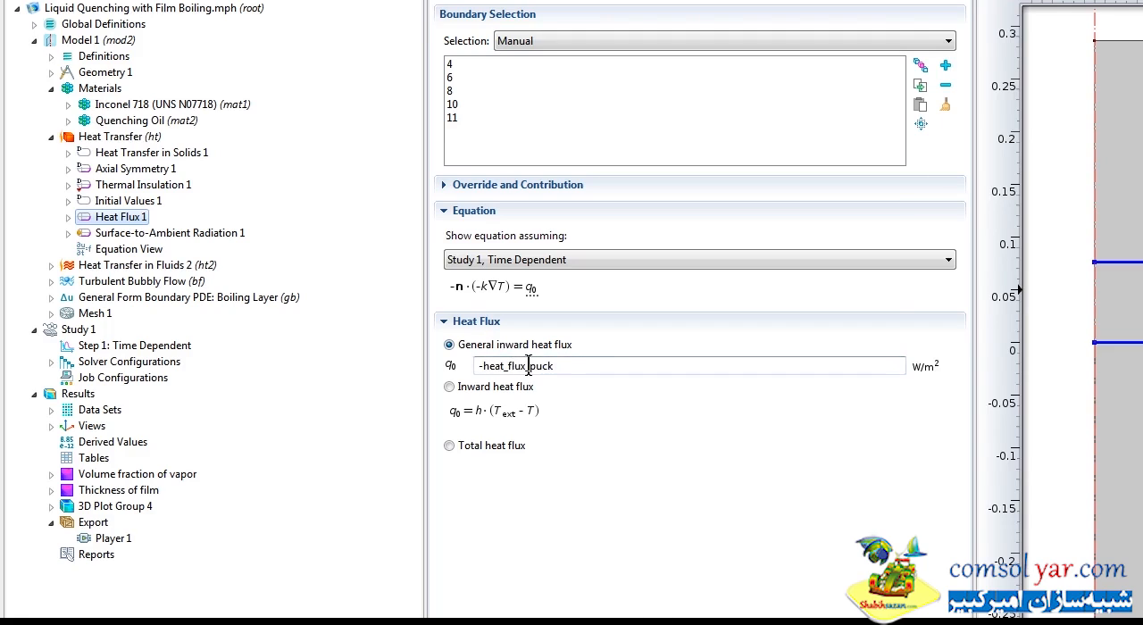
{"action": "left_click", "coordinate": [479, 367]}
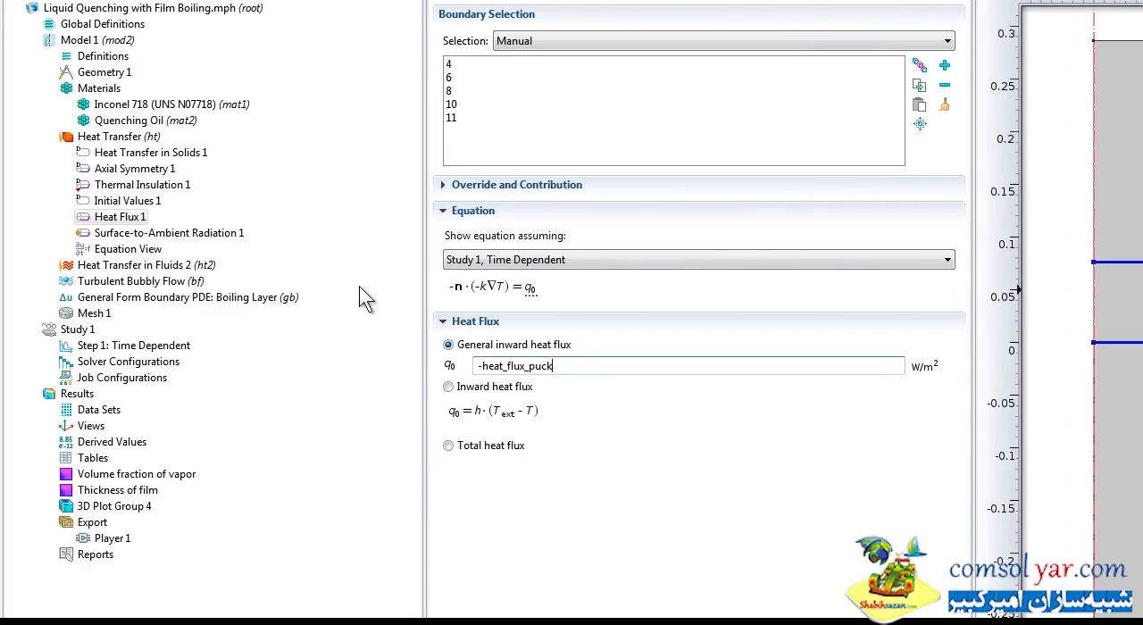
Review the heat and gas flux variables in Variables 1 together with the Boiling Layer PDE's dependent variables.
{"action": "left_click", "coordinate": [50, 55]}
{"action": "left_click", "coordinate": [116, 73]}
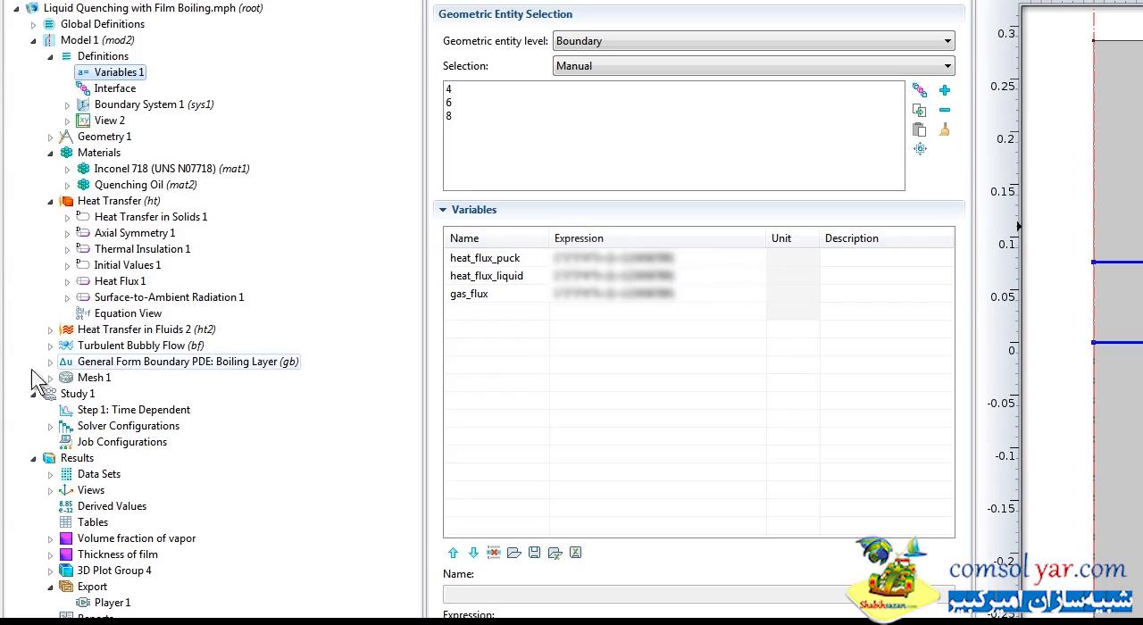
{"action": "left_click", "coordinate": [136, 368]}
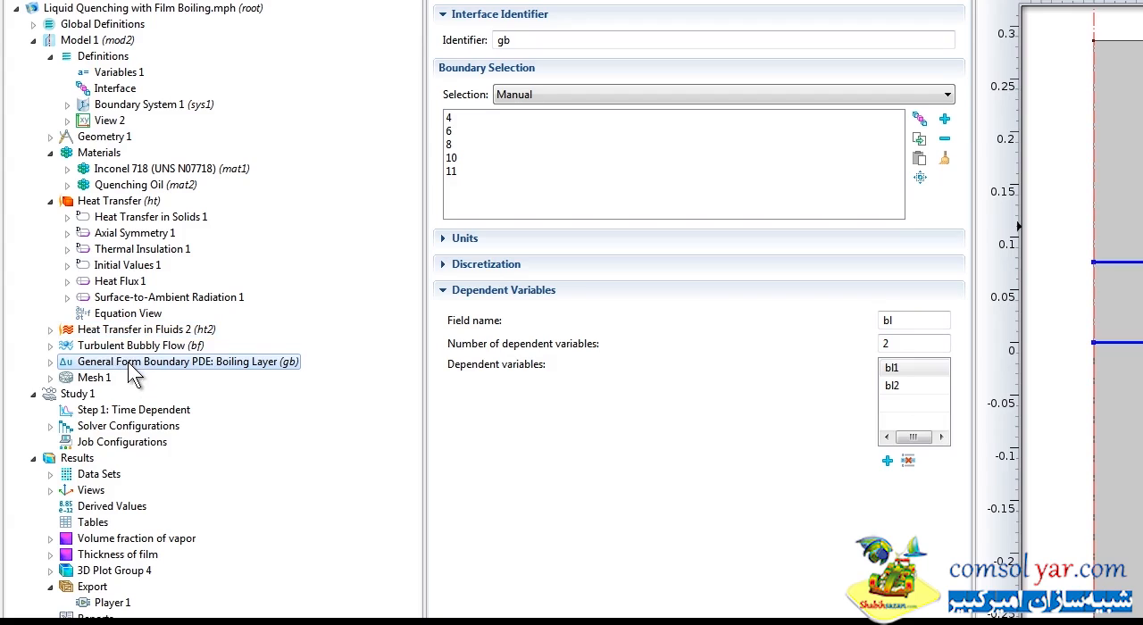
{"action": "left_click", "coordinate": [117, 74]}
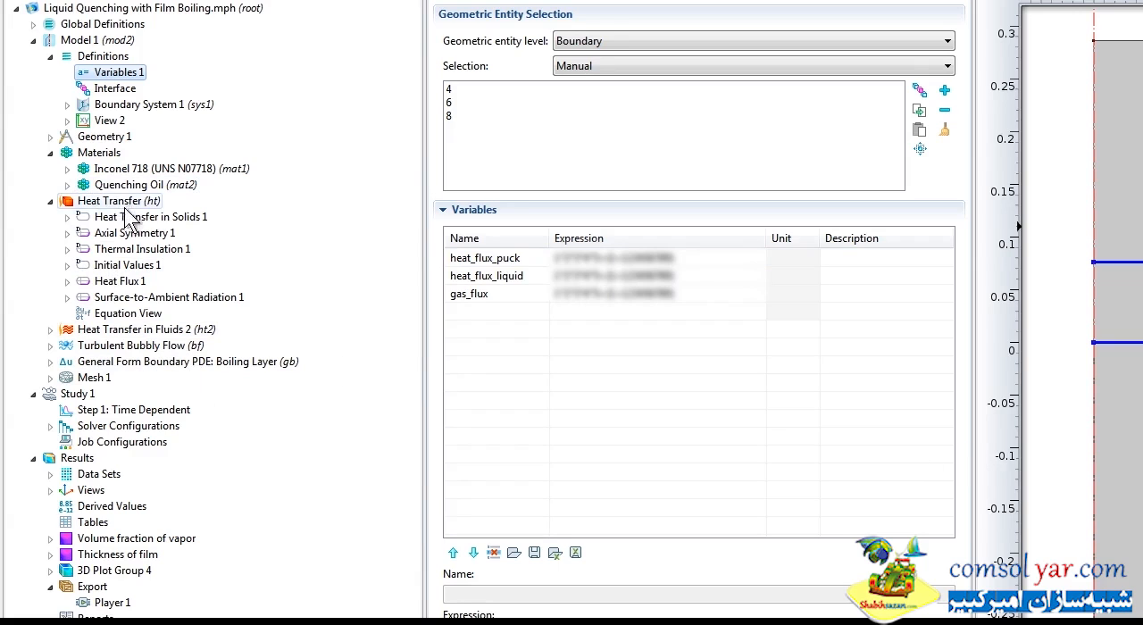
Examine the Surface-to-Ambient Radiation 1 settings and the Heat Transfer in Fluids 2 interface.
{"action": "left_click", "coordinate": [149, 300]}
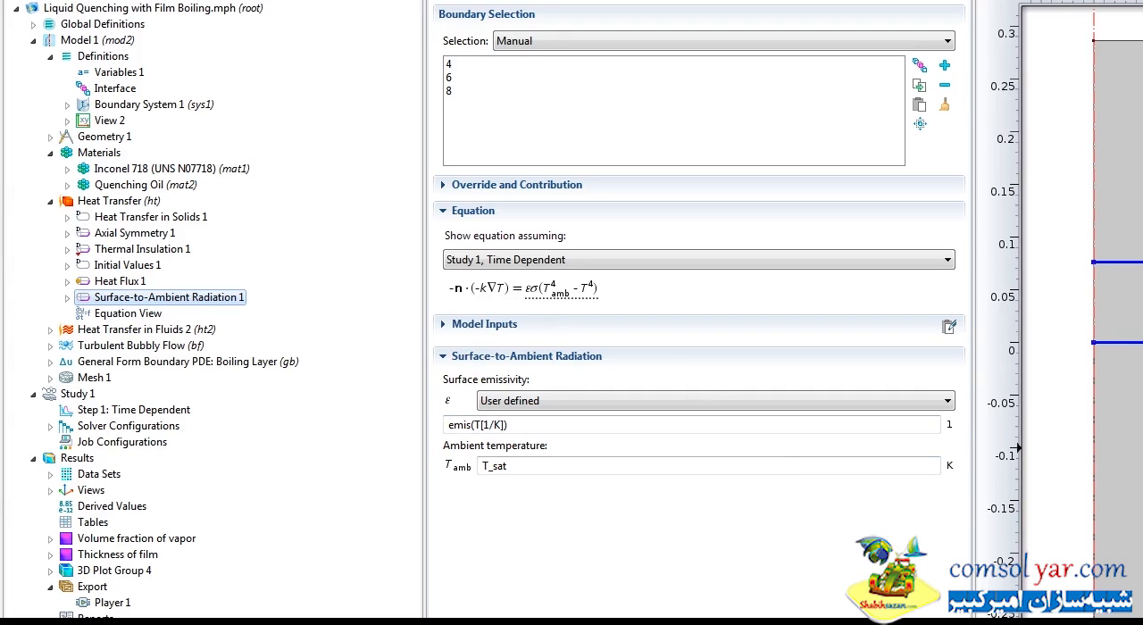
{"action": "left_click", "coordinate": [50, 201]}
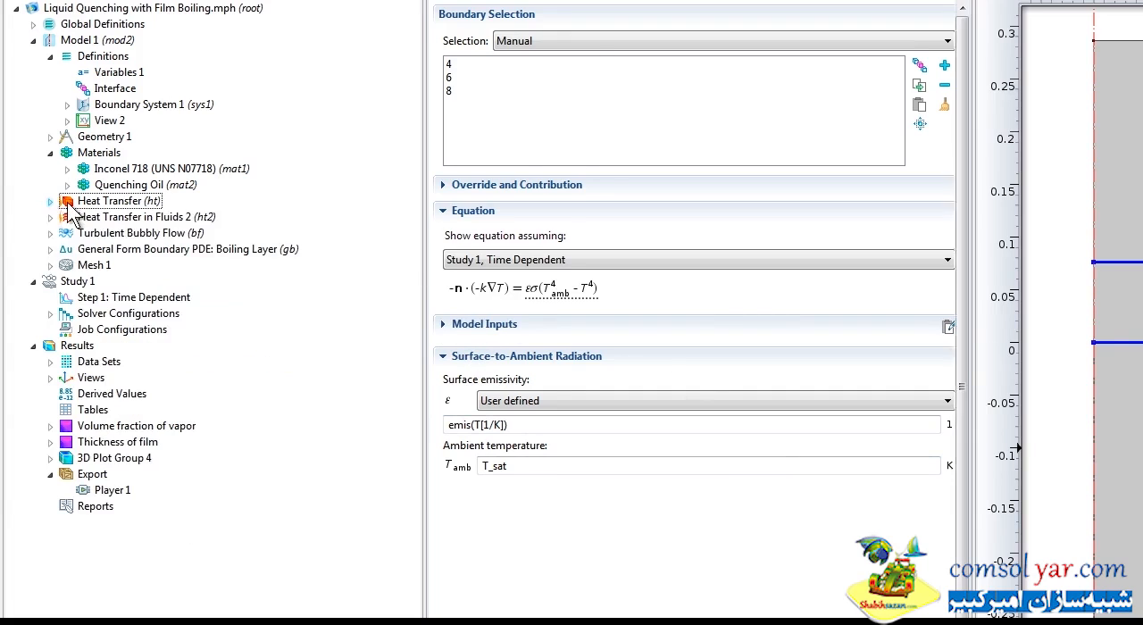
{"action": "left_click", "coordinate": [114, 219]}
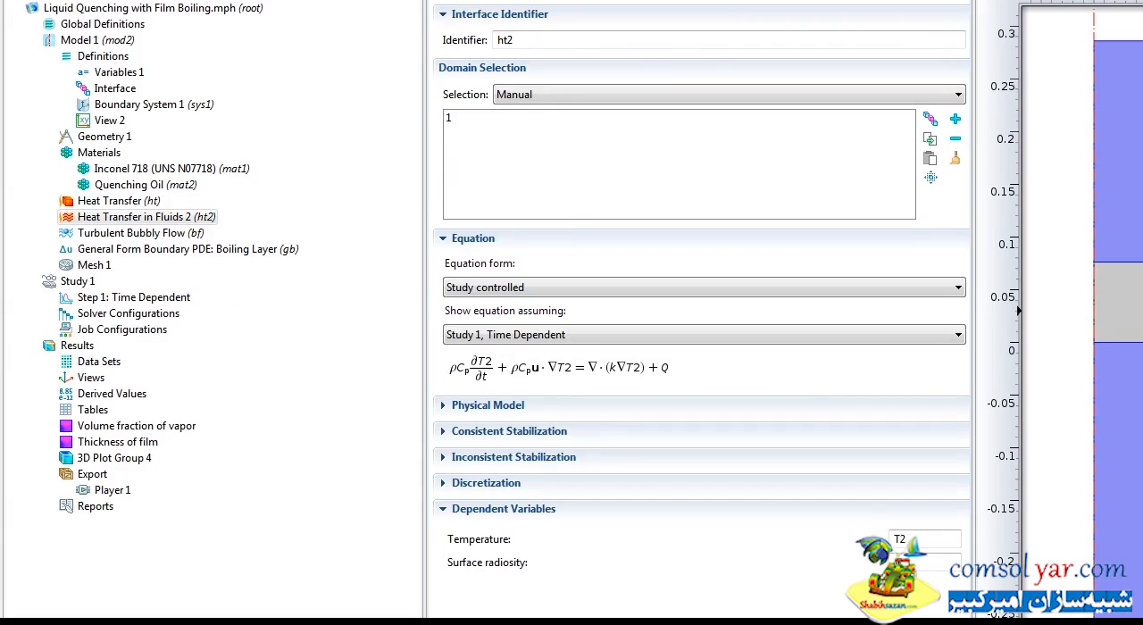
Examine Turbulent Bubbly Flow and its Gravity 1, Wall 2 and Pressure Point Constraint 1 settings, with the other expanded model branches collapsed.
{"action": "left_click", "coordinate": [170, 234]}
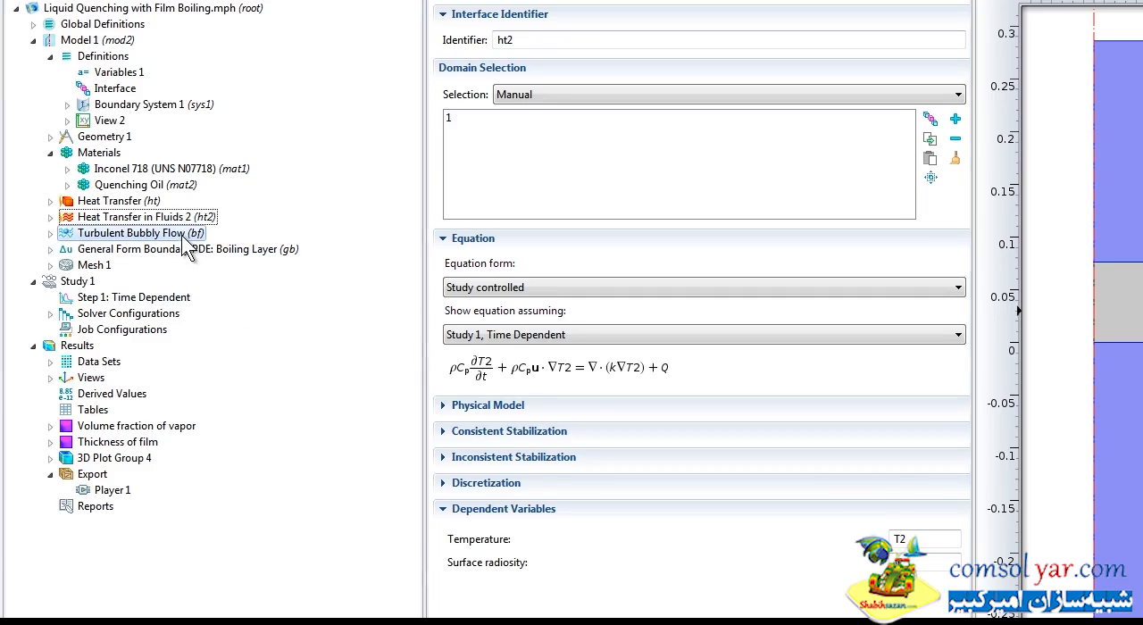
{"action": "left_click", "coordinate": [50, 153]}
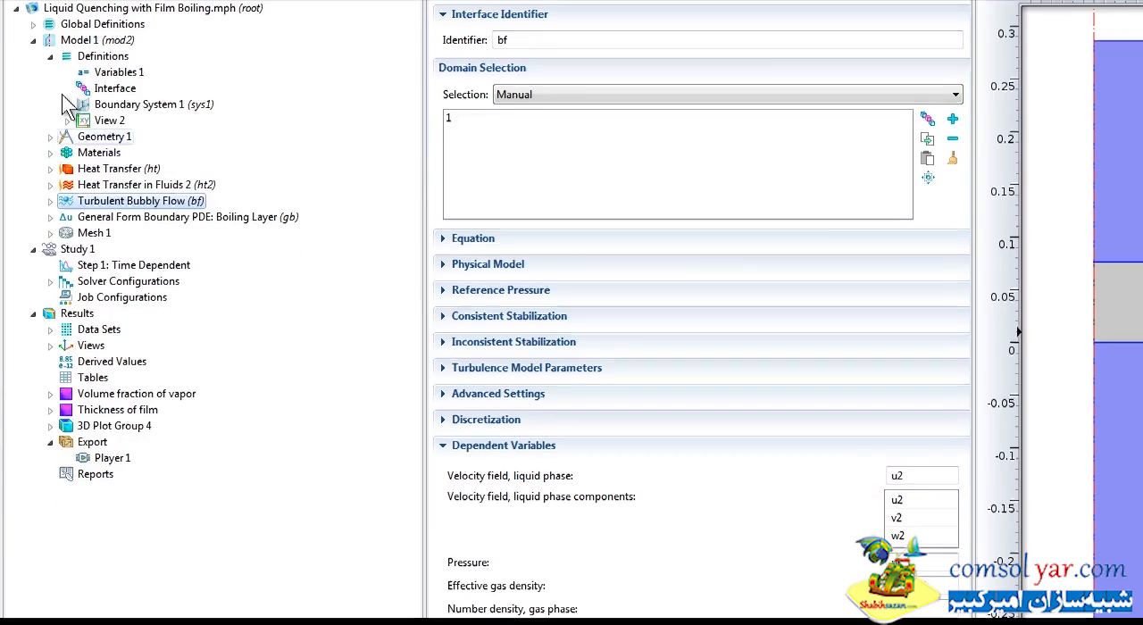
{"action": "left_click", "coordinate": [50, 56]}
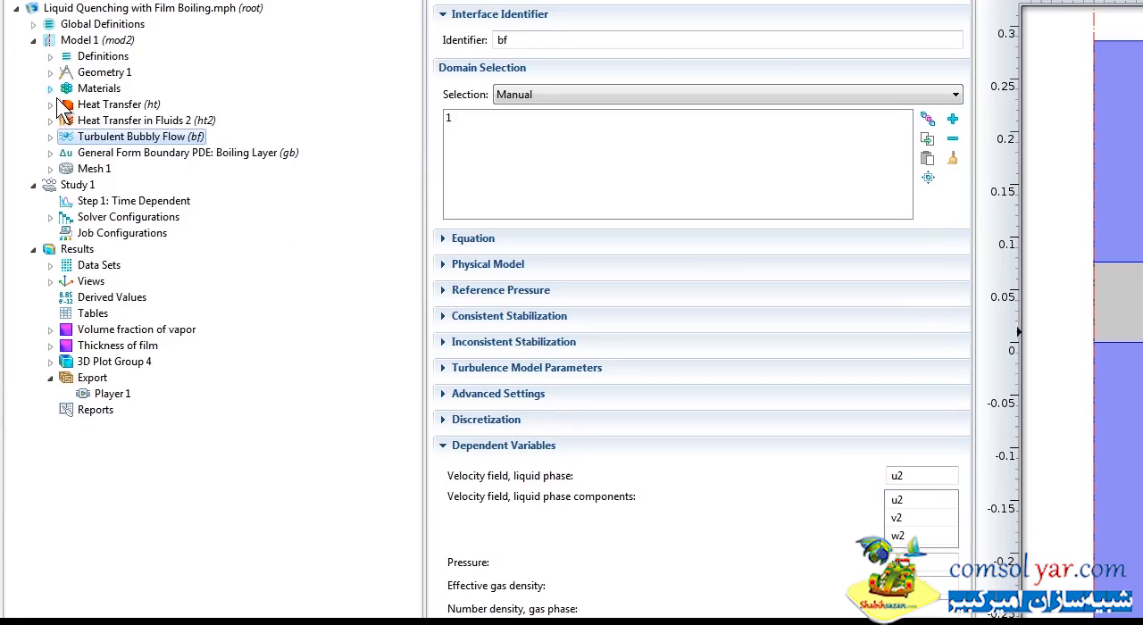
{"action": "left_click", "coordinate": [50, 136]}
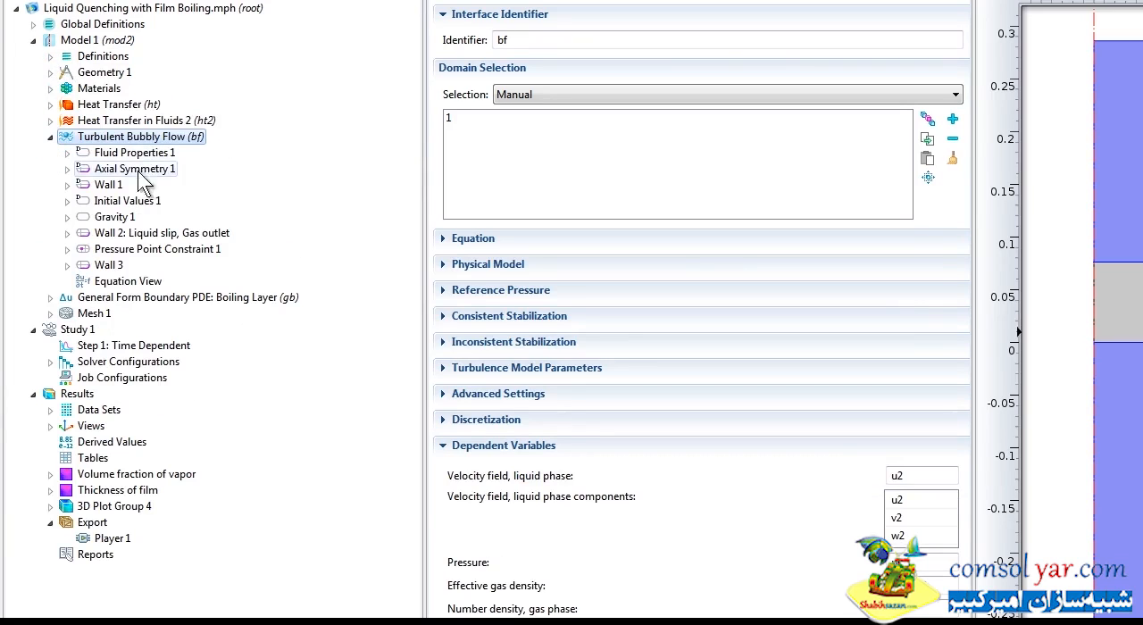
{"action": "left_click", "coordinate": [124, 219]}
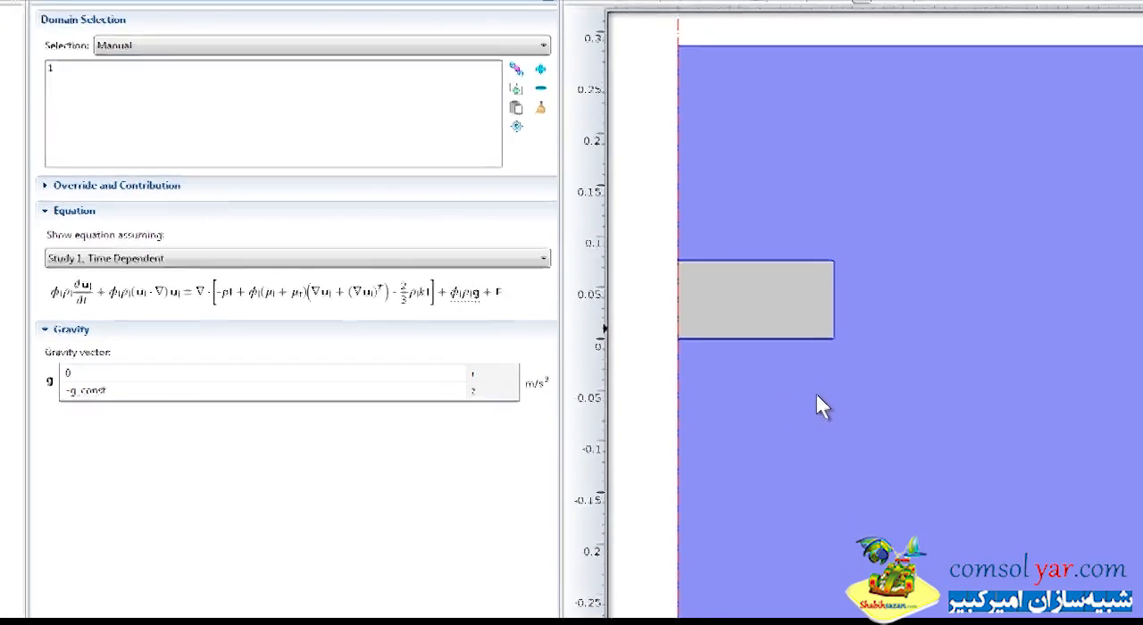
{"action": "left_click", "coordinate": [92, 227]}
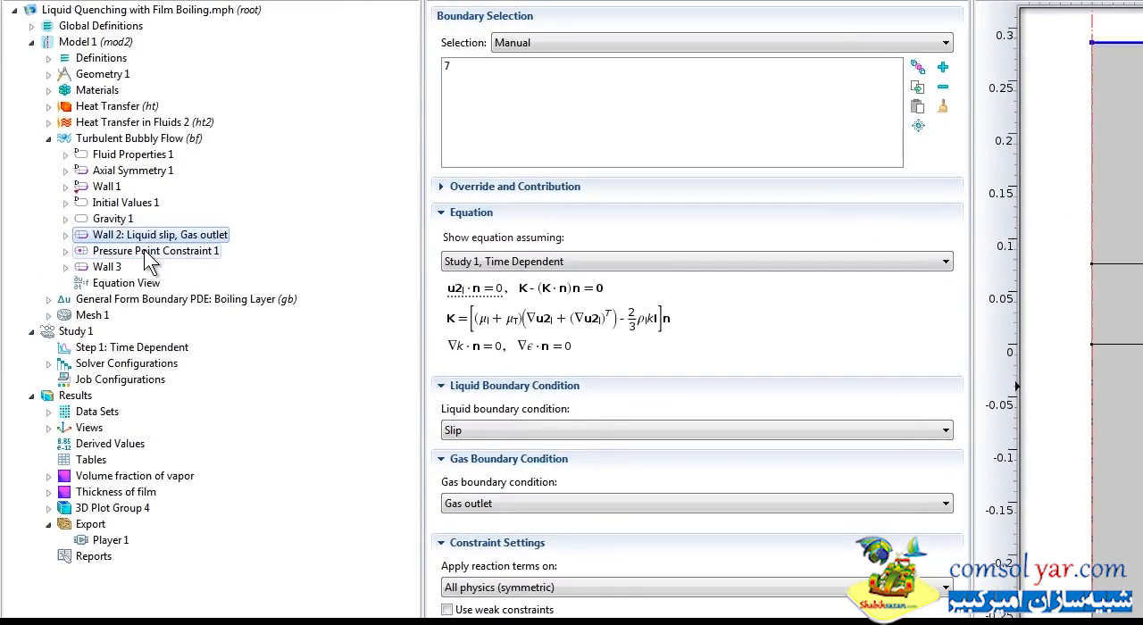
{"action": "left_click", "coordinate": [148, 258]}
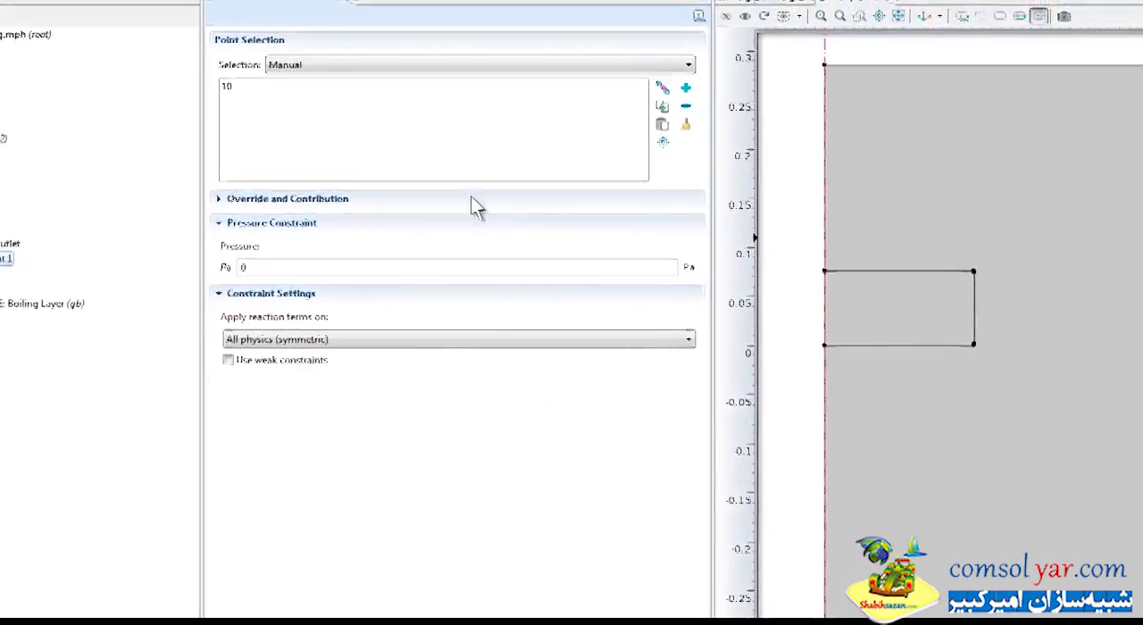
Inspect the location of point 10 in Pressure Point Constraint 1 up close, together with its pressure setting.
{"action": "left_click", "coordinate": [367, 79]}
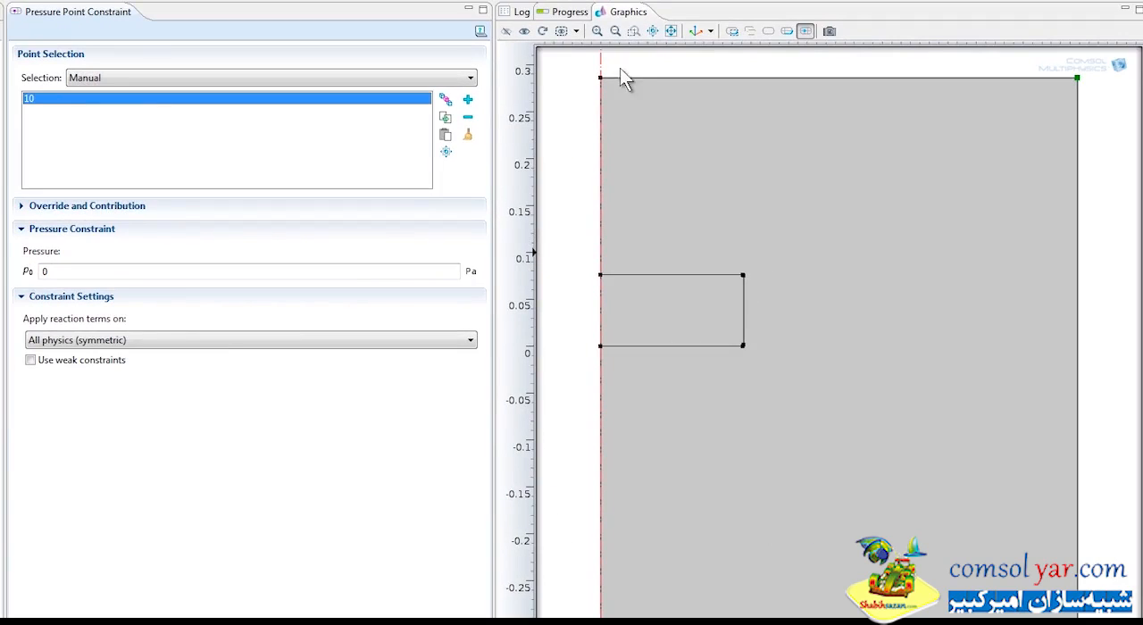
{"action": "left_click", "coordinate": [634, 30]}
{"action": "left_click_drag", "start_coordinate": [725, 250], "coordinate": [1112, 62]}
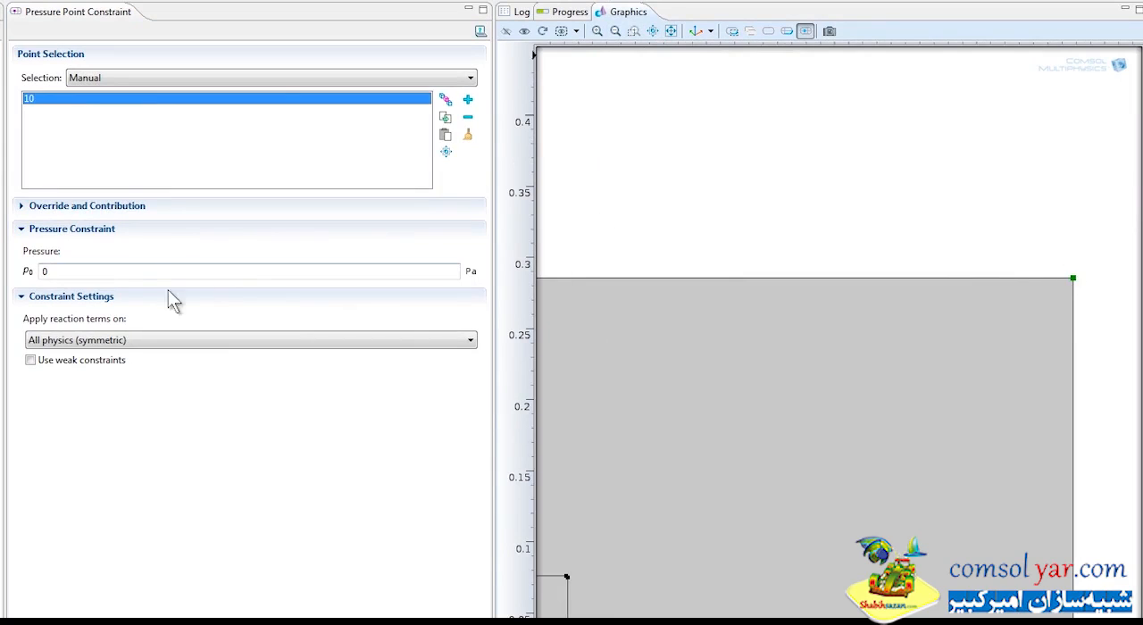
{"action": "left_click", "coordinate": [130, 273]}
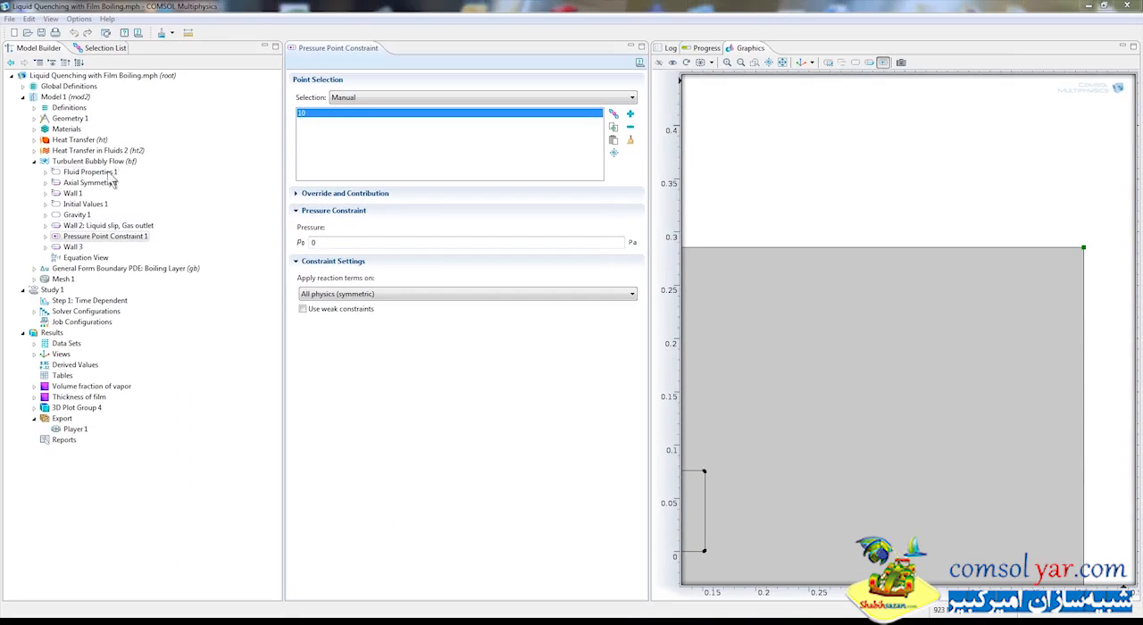
Review the Wall 3 liquid and gas boundary conditions in Turbulent Bubbly Flow and the gas_flux variable in Variables 1.
{"action": "left_click", "coordinate": [72, 248]}
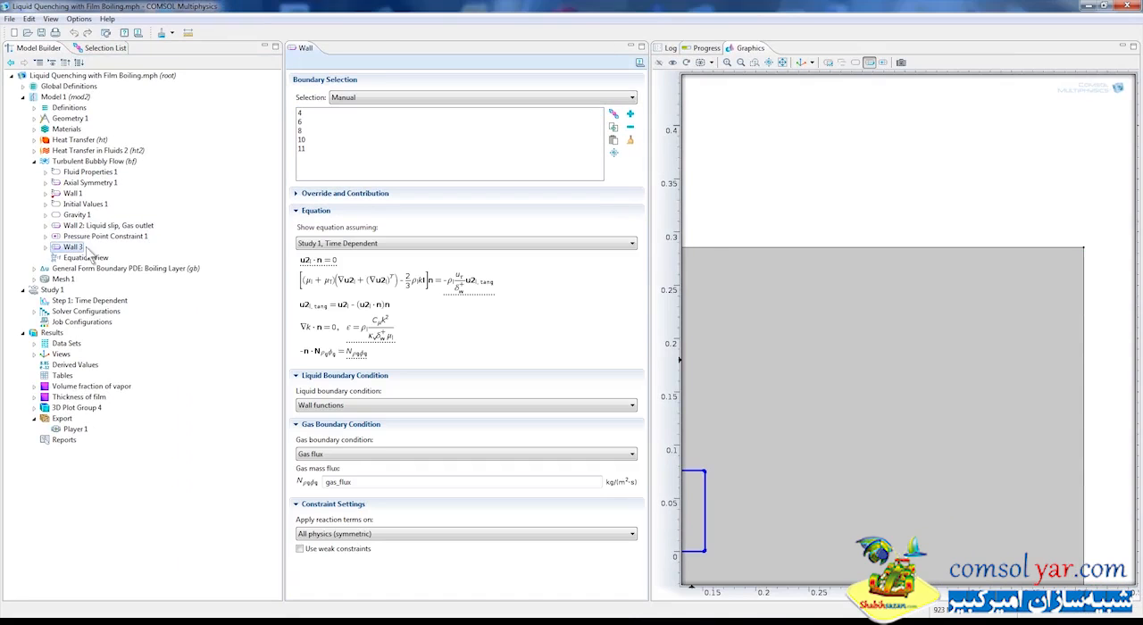
{"action": "left_click", "coordinate": [782, 64]}
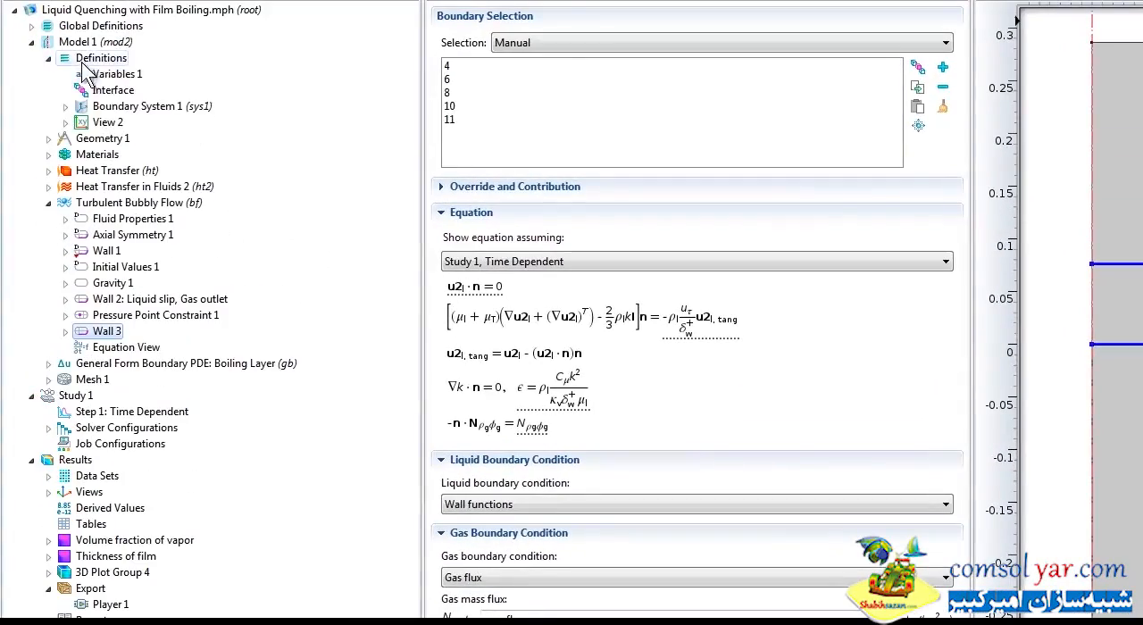
{"action": "left_click", "coordinate": [82, 75]}
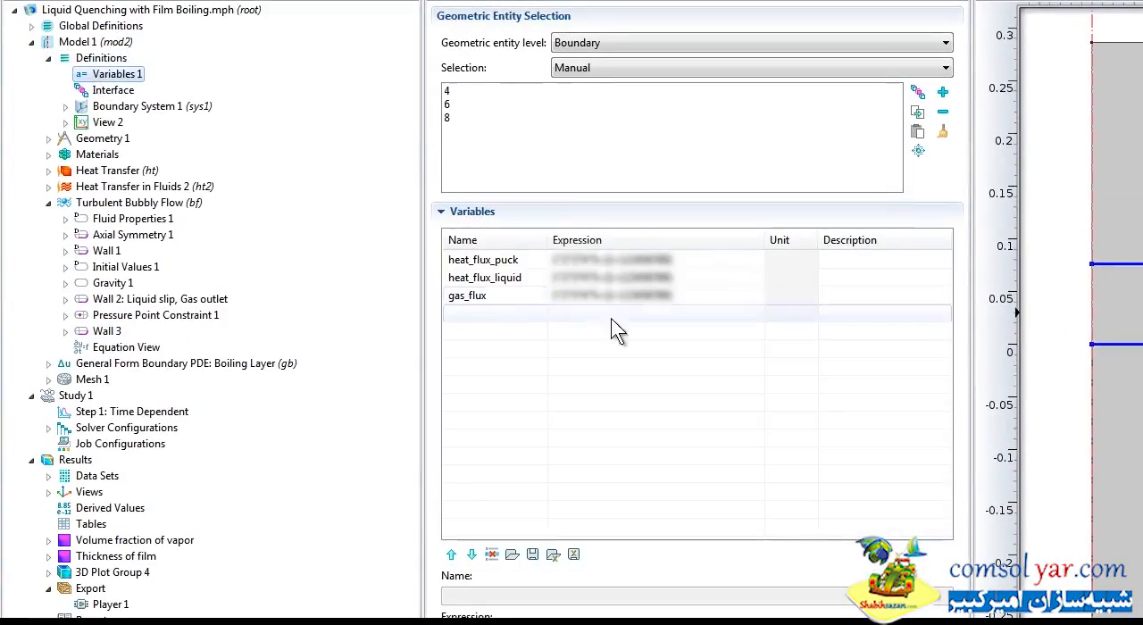
{"action": "left_click", "coordinate": [50, 59]}
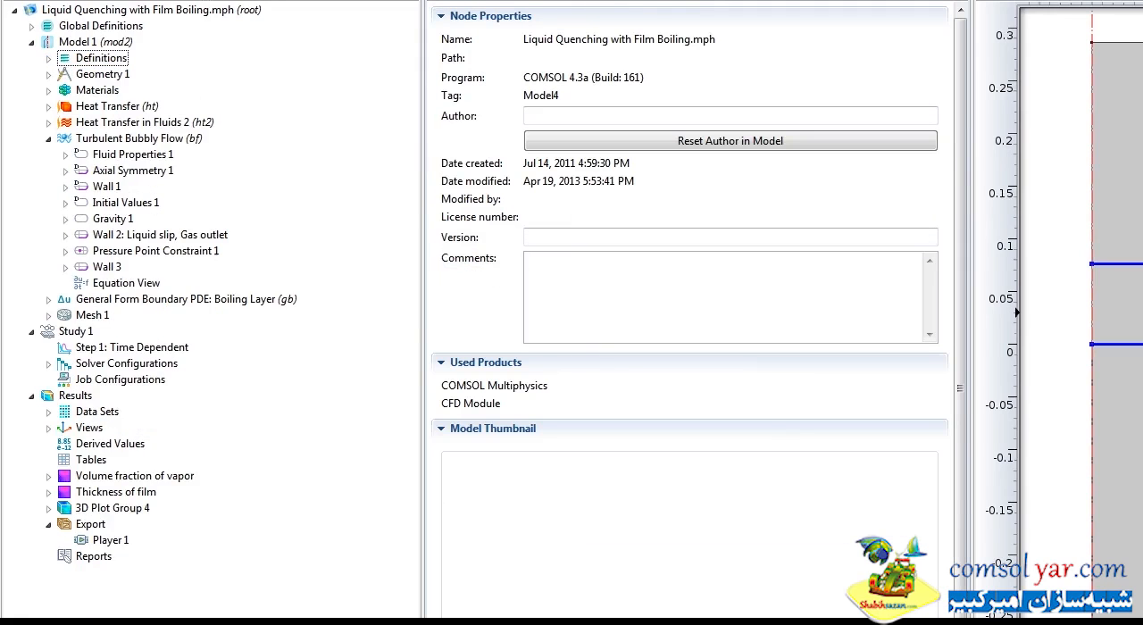
Examine Mesh 1 and its boundary layer mesh up close along the puck's upper surface.
{"action": "left_click", "coordinate": [92, 315]}
{"action": "left_click", "coordinate": [48, 139]}
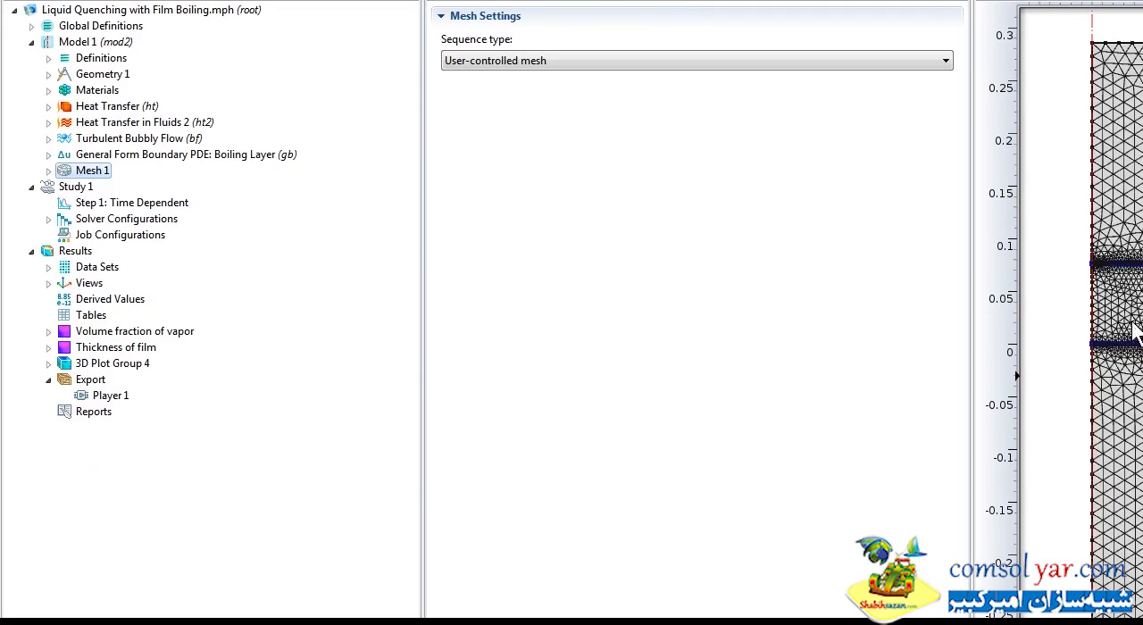
{"action": "left_click", "coordinate": [48, 170]}
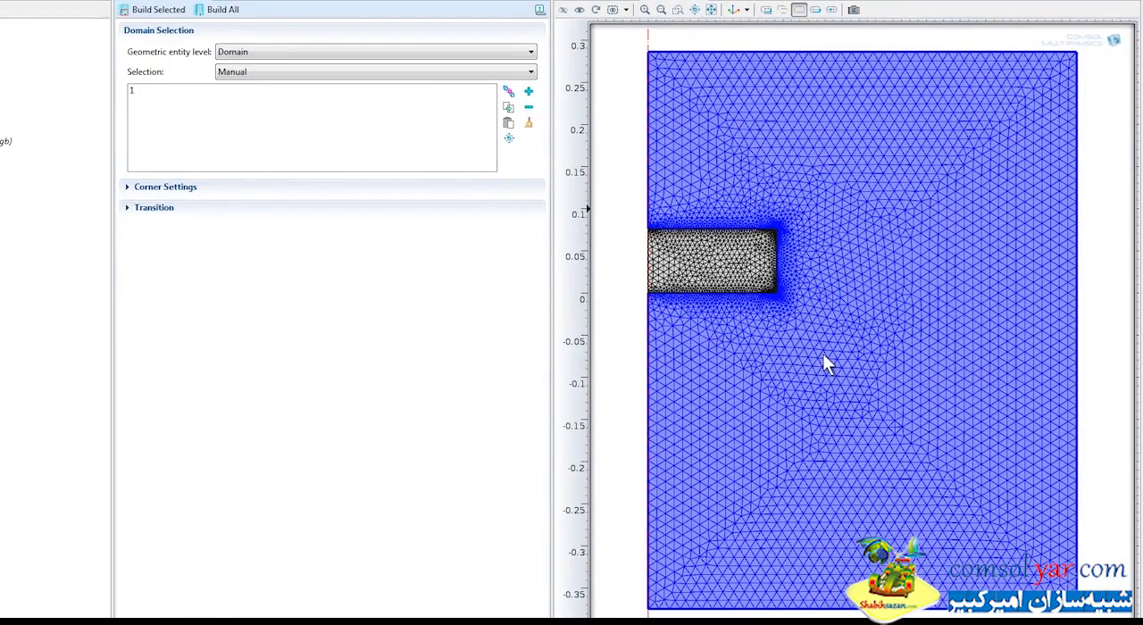
{"action": "left_click", "coordinate": [678, 9]}
{"action": "left_click_drag", "start_coordinate": [687, 215], "coordinate": [727, 252]}
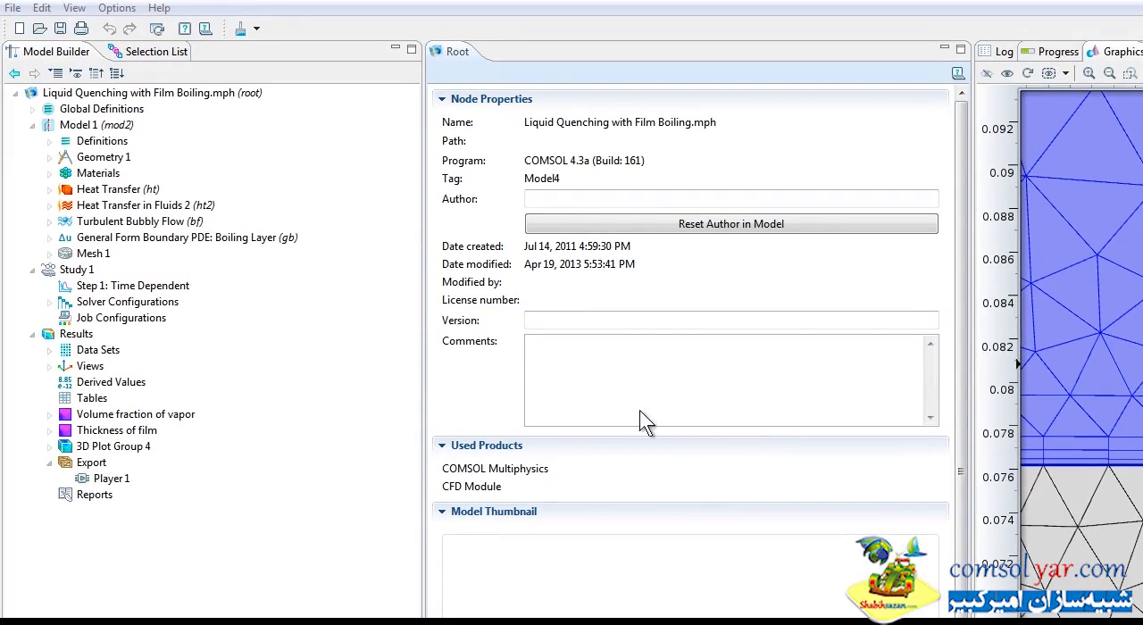
Review the Study 1 settings, its Time Dependent step and the available study commands without computing.
{"action": "left_click", "coordinate": [32, 270]}
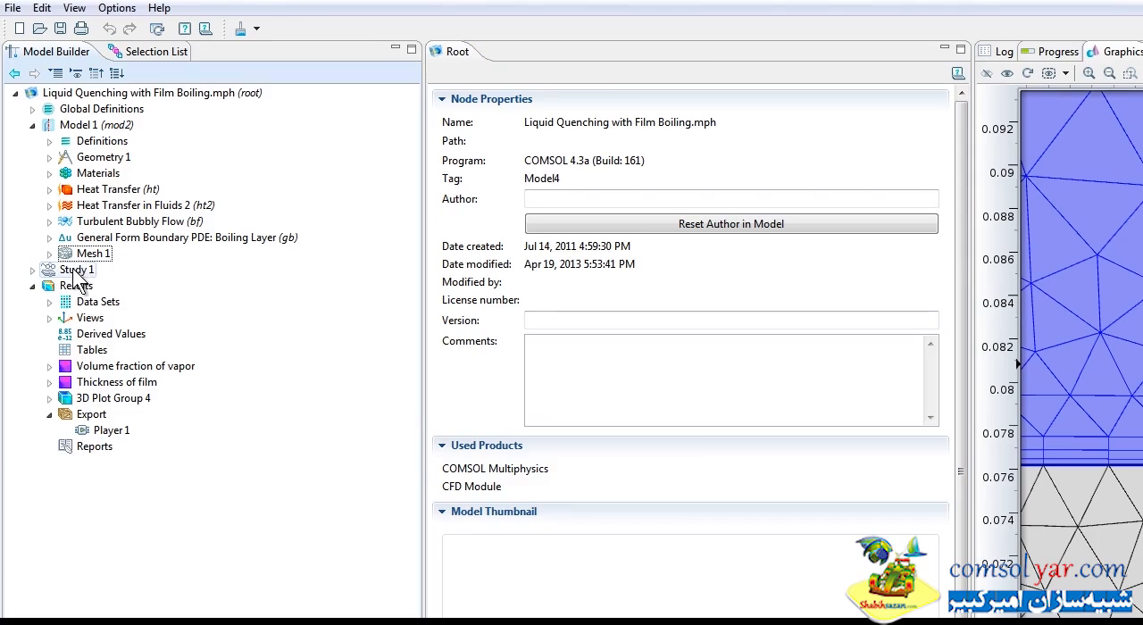
{"action": "left_click", "coordinate": [75, 273]}
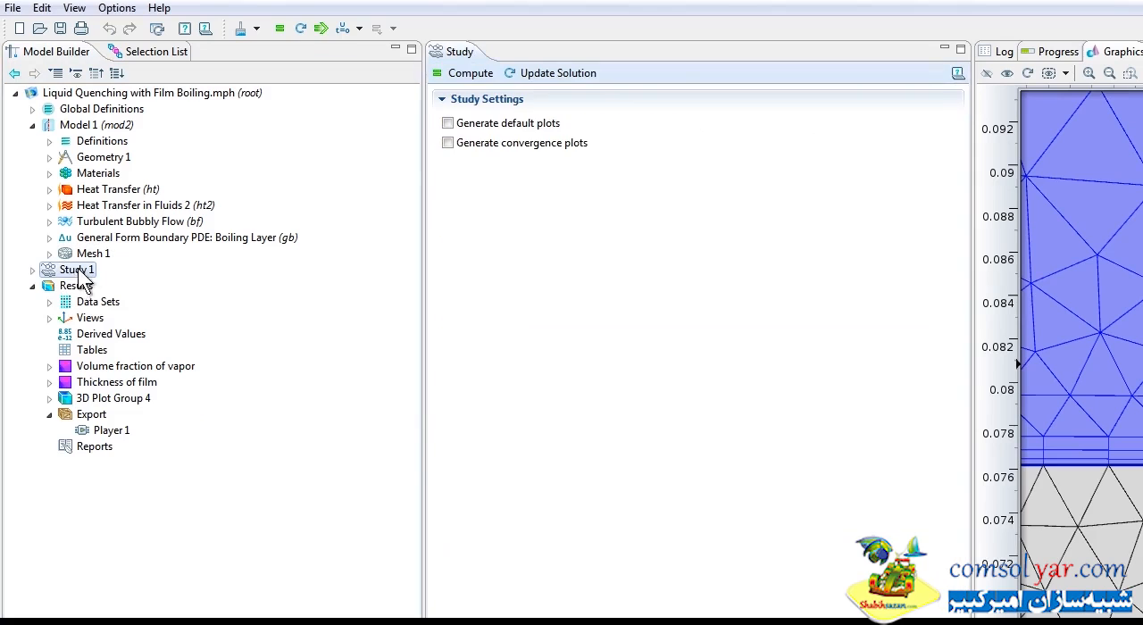
{"action": "left_click", "coordinate": [32, 270]}
{"action": "left_click", "coordinate": [143, 287]}
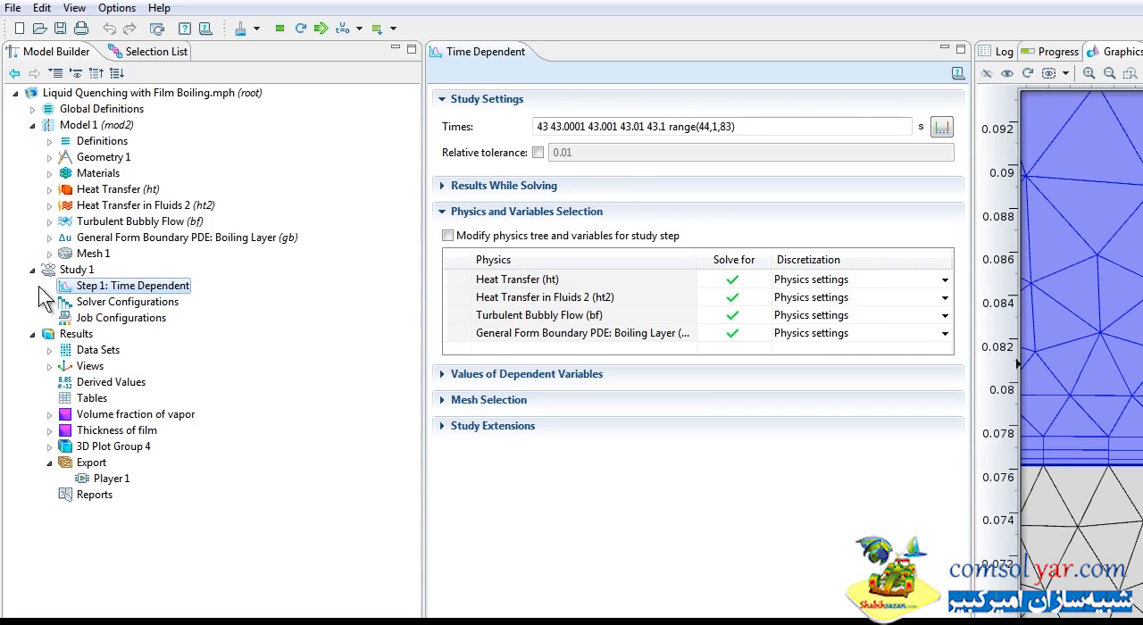
{"action": "right_click", "coordinate": [84, 272]}
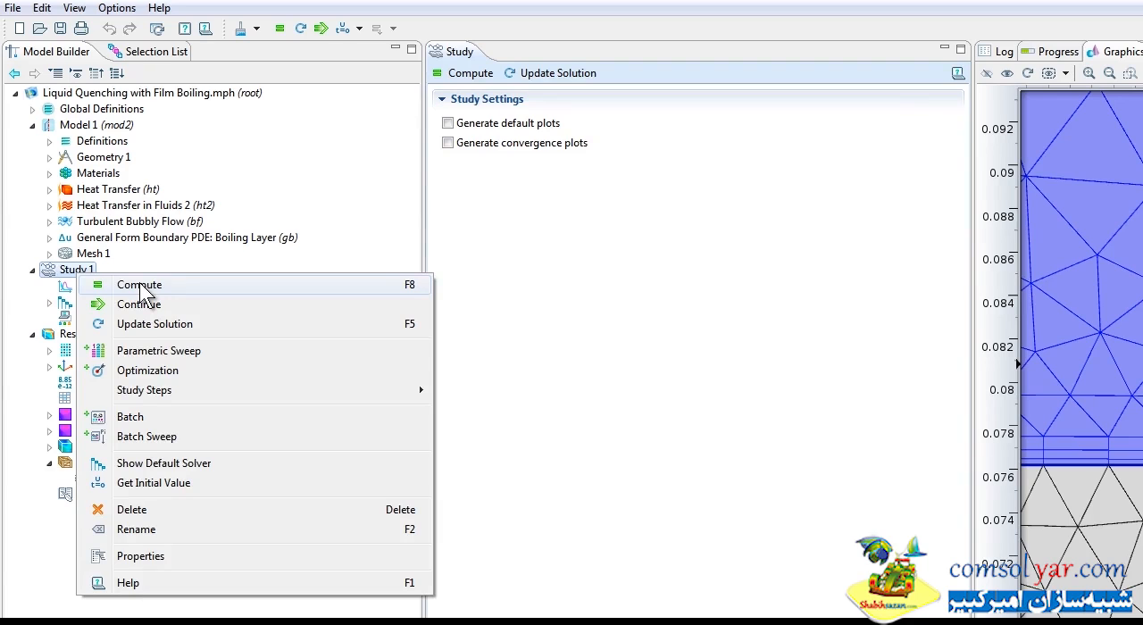
{"action": "left_click", "coordinate": [732, 569]}
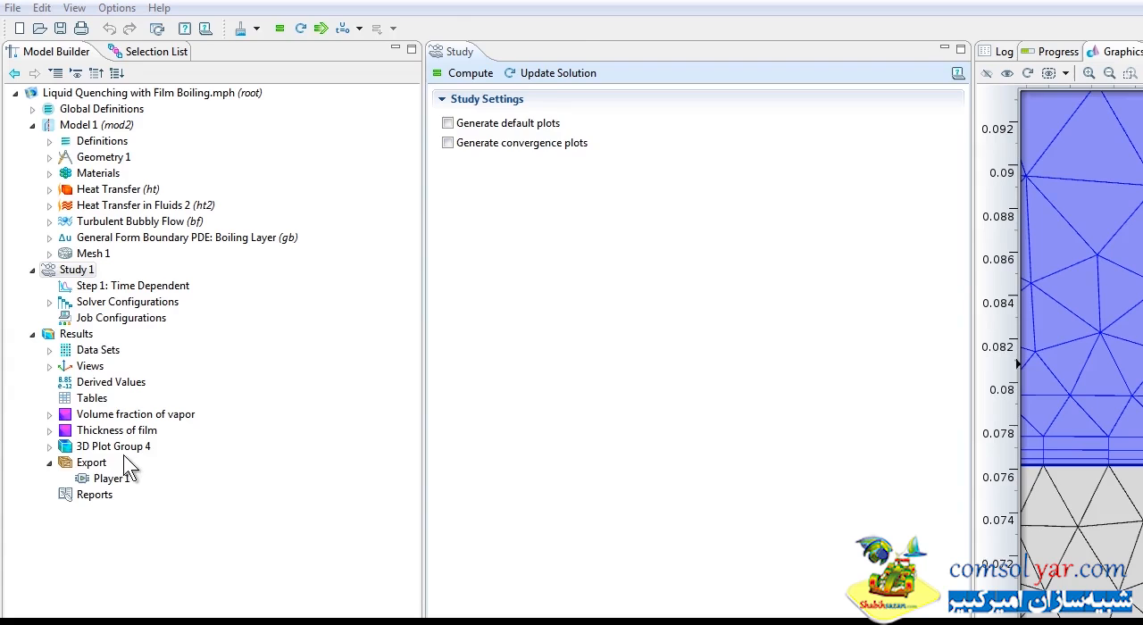
Plot 3D Plot Group 4, and view the Volume fraction of vapor plot at its full extent.
{"action": "left_click", "coordinate": [98, 447]}
{"action": "left_click", "coordinate": [1047, 74]}
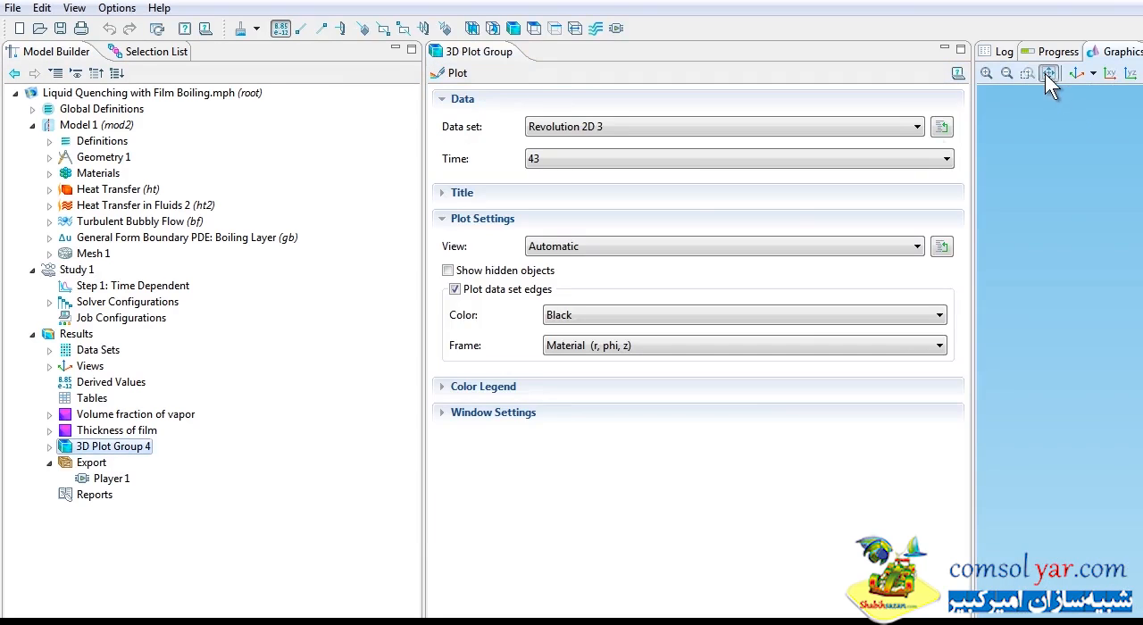
{"action": "left_click", "coordinate": [451, 73]}
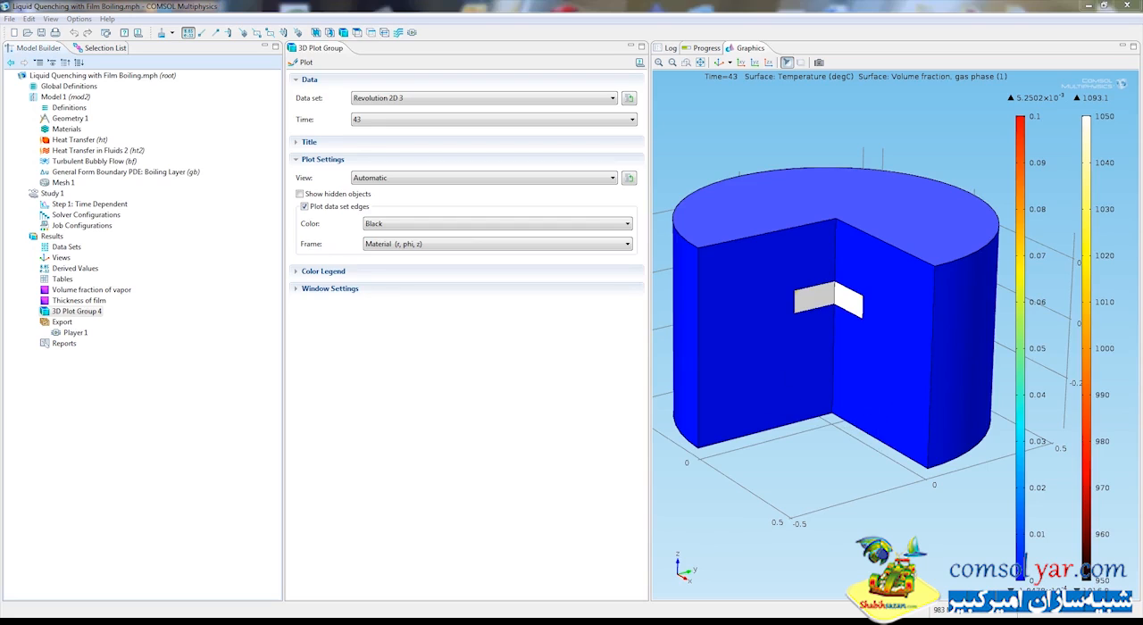
{"action": "left_click", "coordinate": [87, 291]}
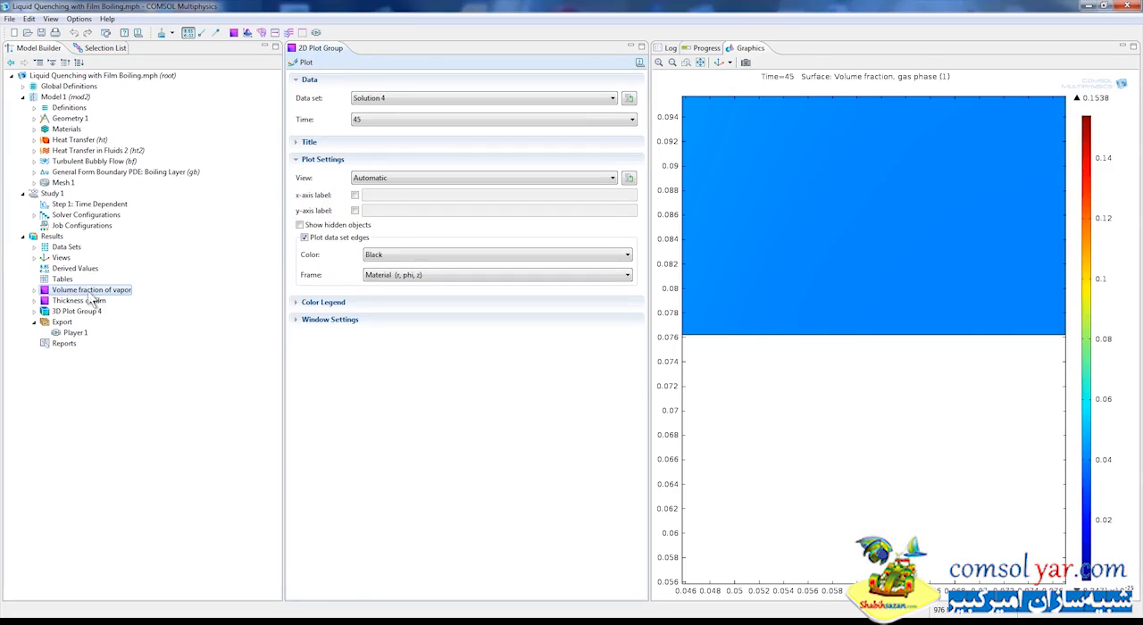
{"action": "left_click", "coordinate": [701, 63]}
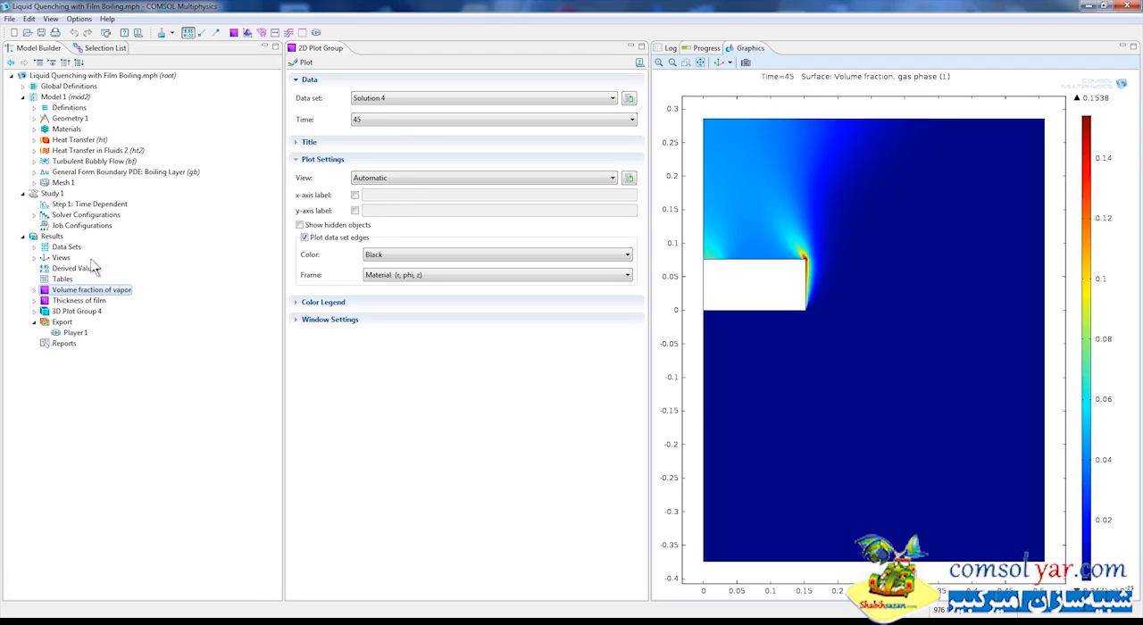
Examine the Thickness of film plot around the puck, both in full and up close from several angles.
{"action": "left_click", "coordinate": [81, 301]}
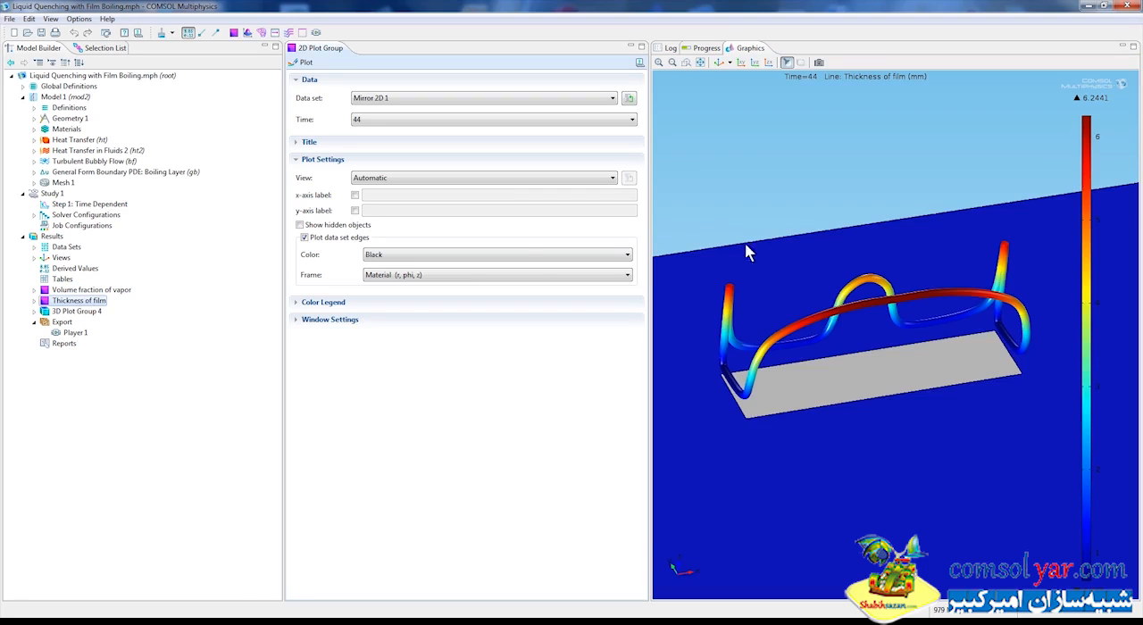
{"action": "left_click", "coordinate": [702, 62]}
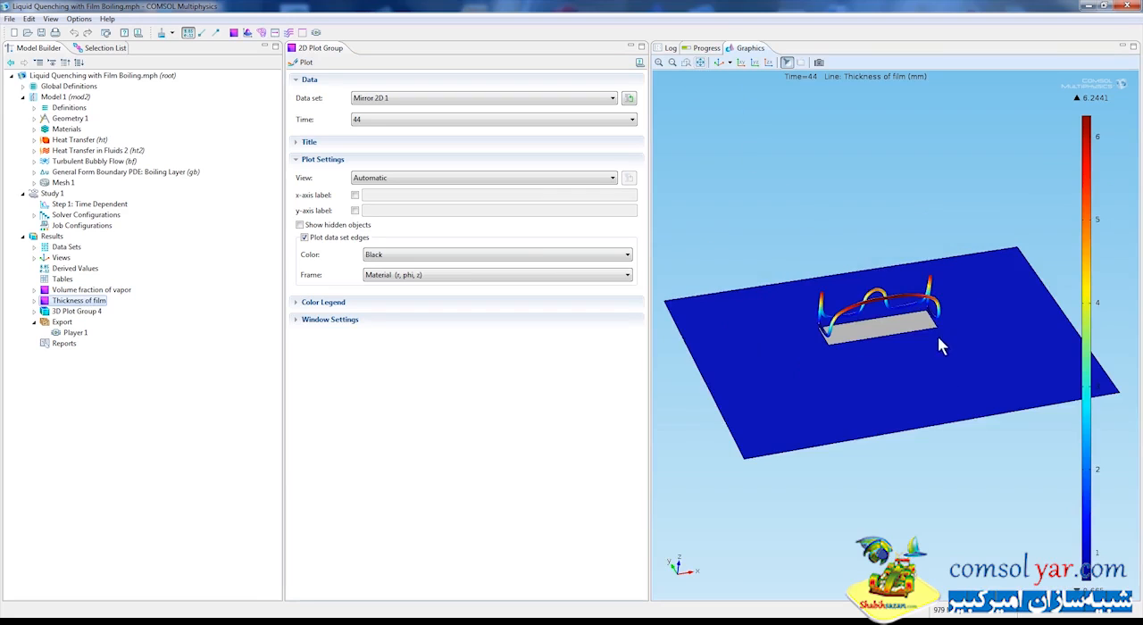
{"action": "mouse_move", "coordinate": [940, 353]}
{"action": "left_mouse_down"}
{"action": "mouse_move", "coordinate": [930, 346]}
{"action": "mouse_move", "coordinate": [937, 355]}
{"action": "left_mouse_up"}
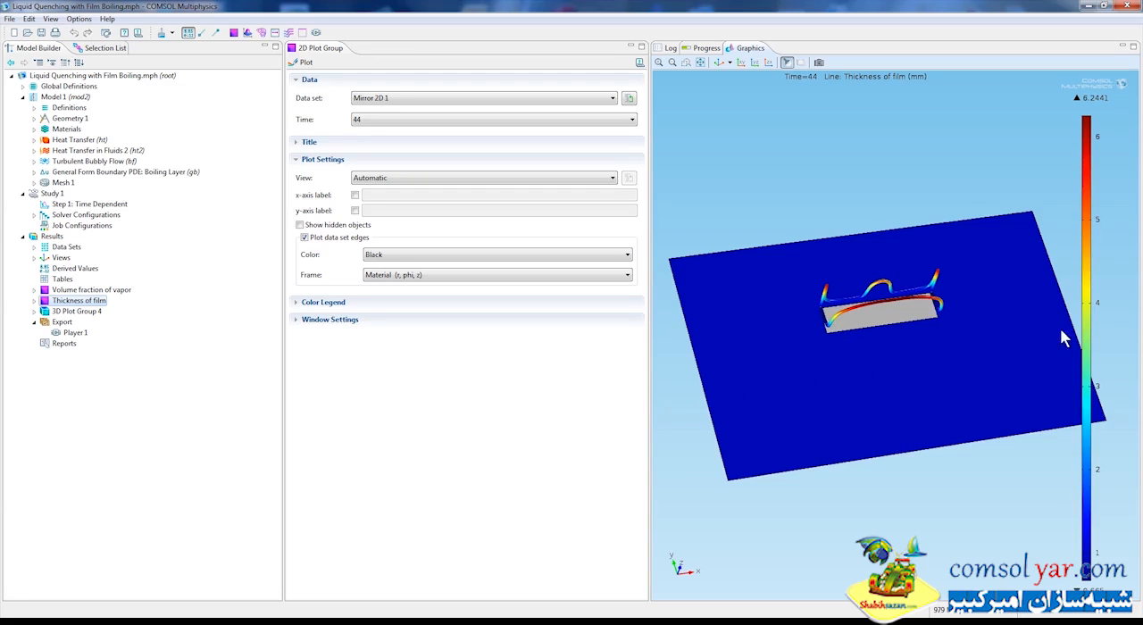
{"action": "left_click_drag", "start_coordinate": [913, 354], "coordinate": [913, 340]}
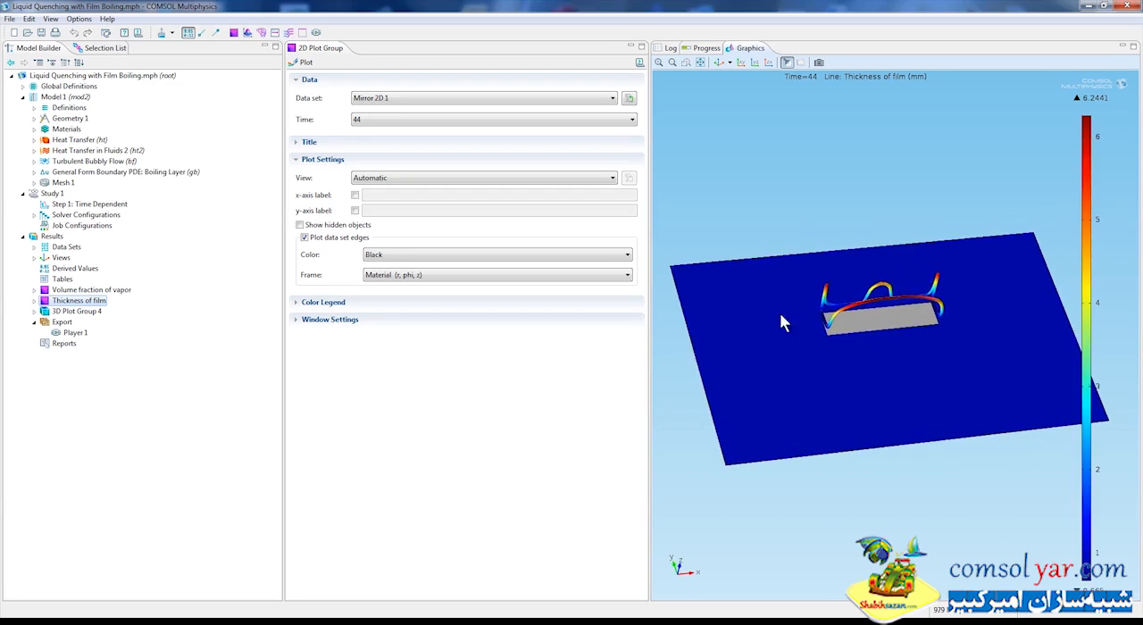
{"action": "left_click", "coordinate": [686, 62]}
{"action": "left_click_drag", "start_coordinate": [784, 251], "coordinate": [950, 377]}
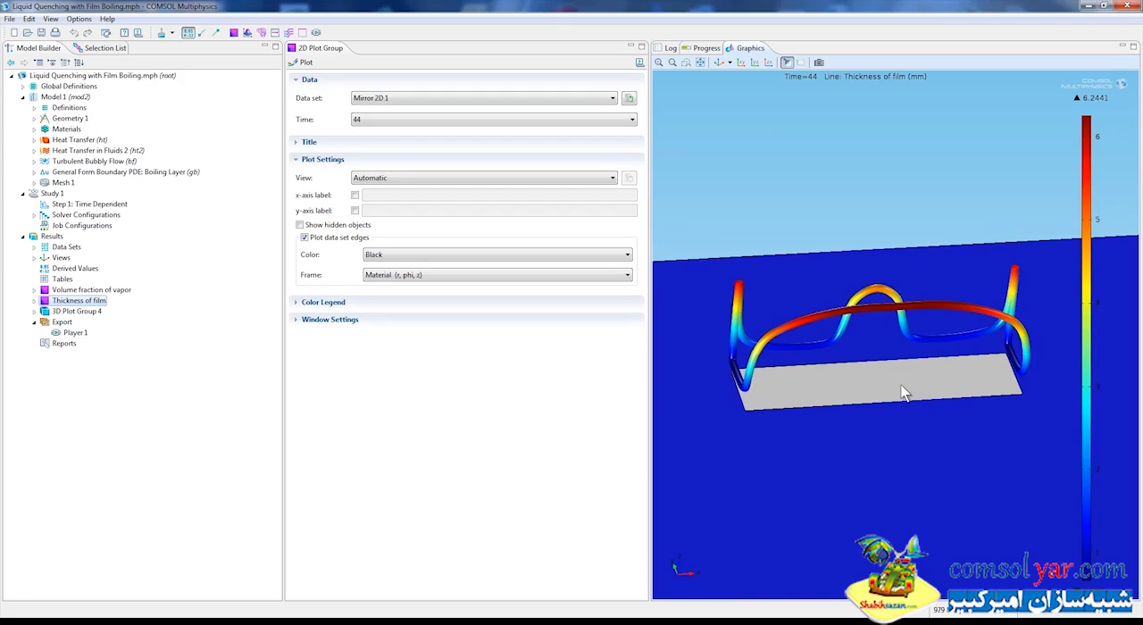
{"action": "left_click_drag", "start_coordinate": [905, 391], "coordinate": [909, 401]}
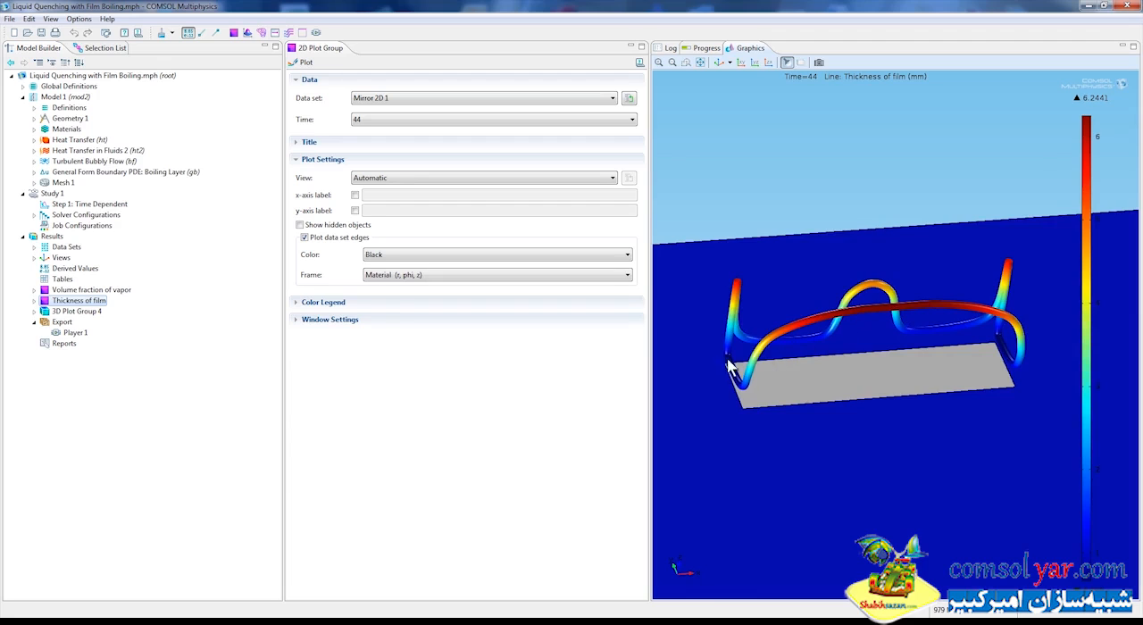
{"action": "left_click_drag", "start_coordinate": [945, 390], "coordinate": [948, 413]}
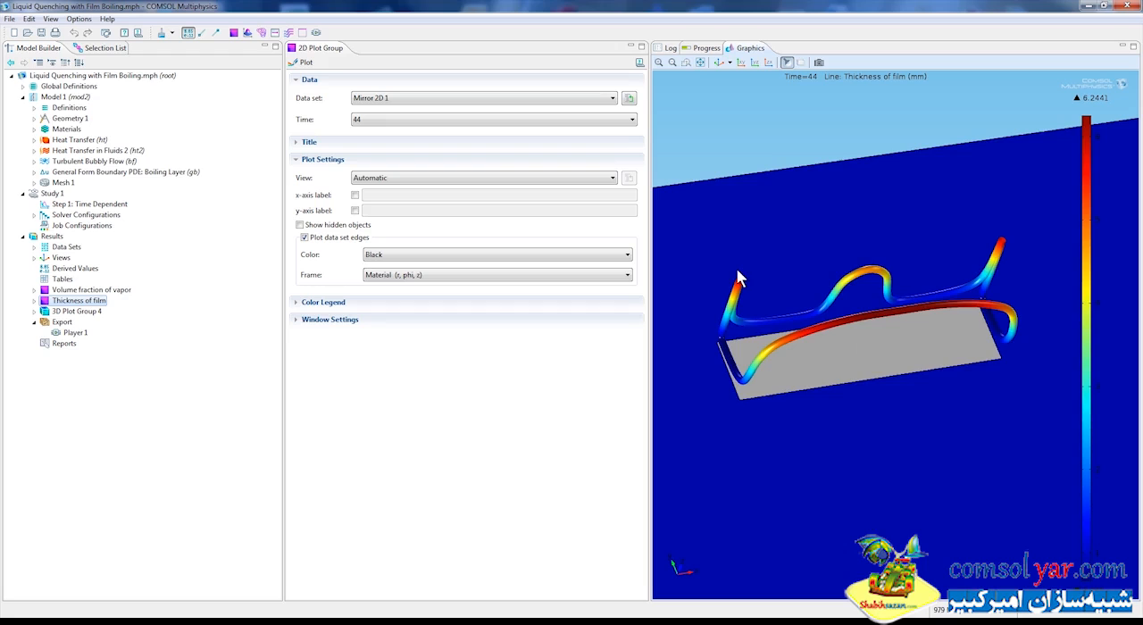
Set the time of 3D Plot Group 4 to 83 and inspect the temperature and vapor fraction around the puck up close.
{"action": "left_click", "coordinate": [90, 312]}
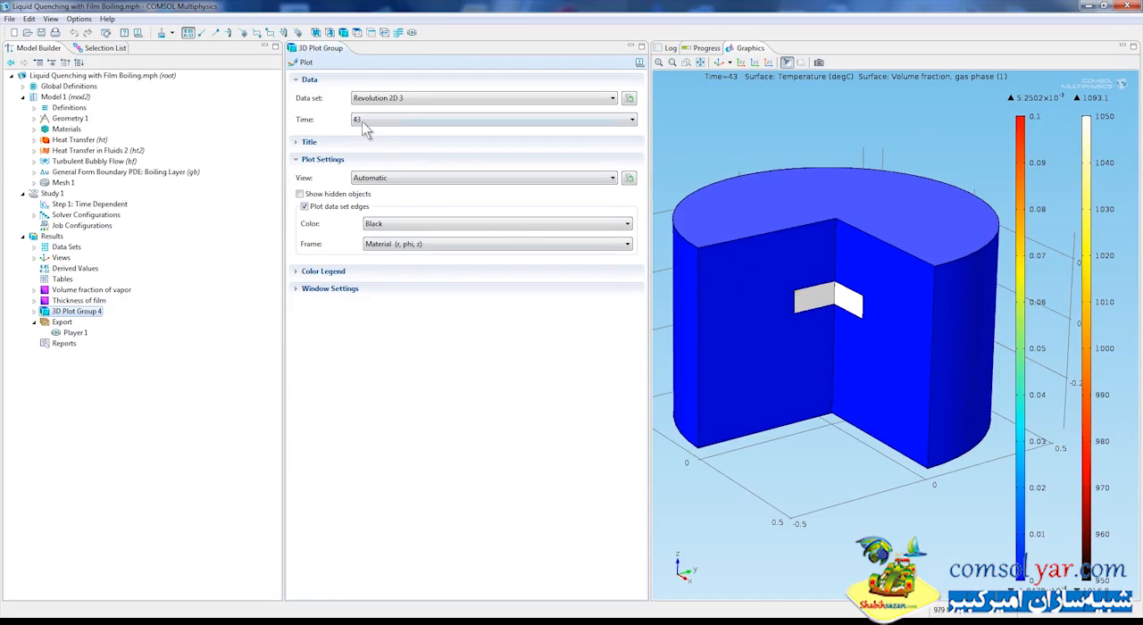
{"action": "left_click", "coordinate": [363, 125]}
{"action": "scroll", "coordinate": [456, 286], "scroll_direction": "down", "scroll_amount": 5}
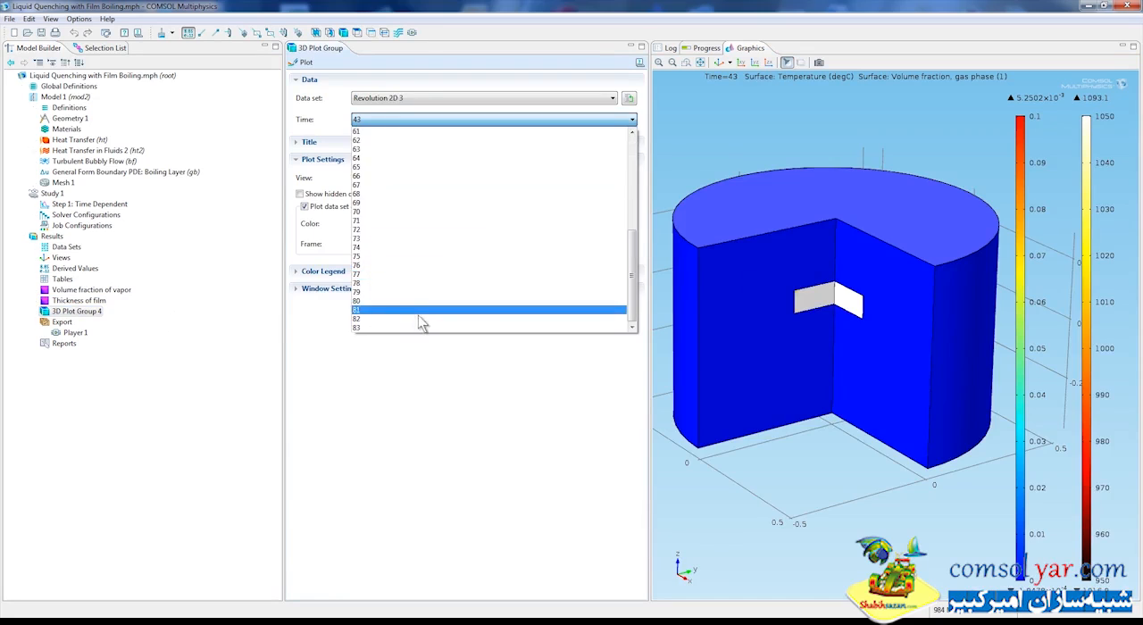
{"action": "left_click", "coordinate": [420, 327]}
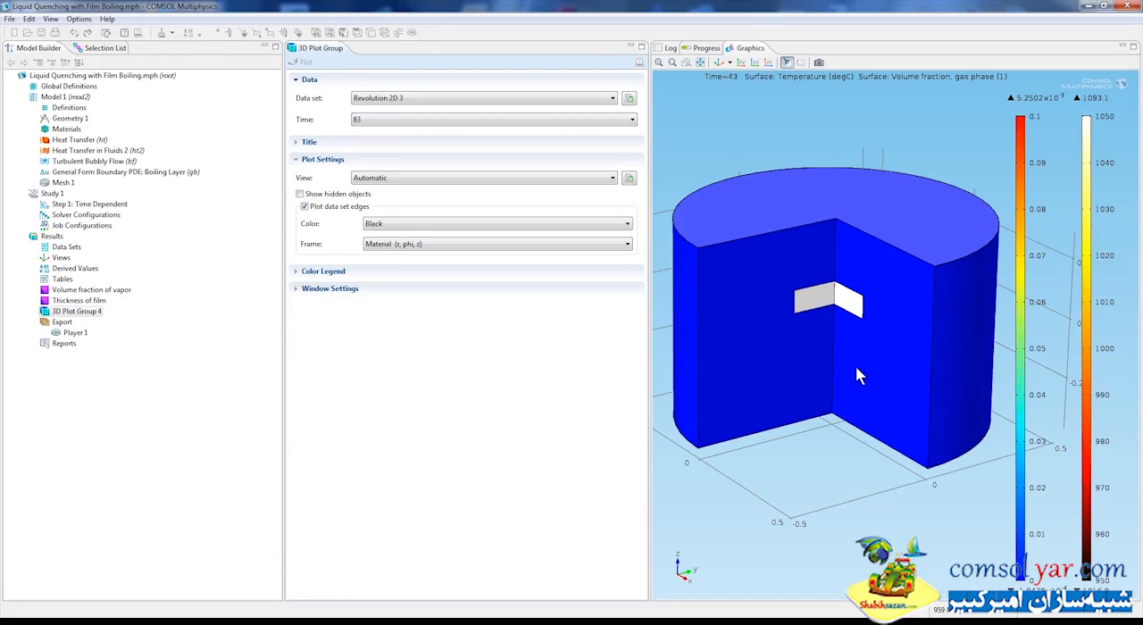
{"action": "left_click", "coordinate": [686, 62]}
{"action": "left_click_drag", "start_coordinate": [778, 261], "coordinate": [896, 343]}
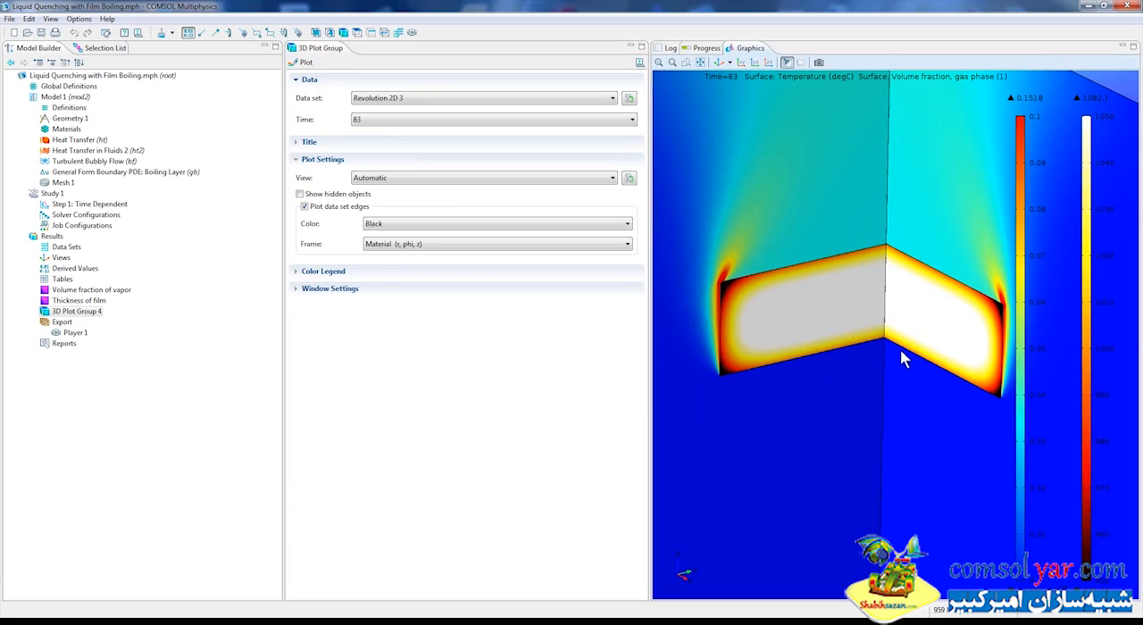
{"action": "right_click_drag", "start_coordinate": [842, 309], "coordinate": [837, 314]}
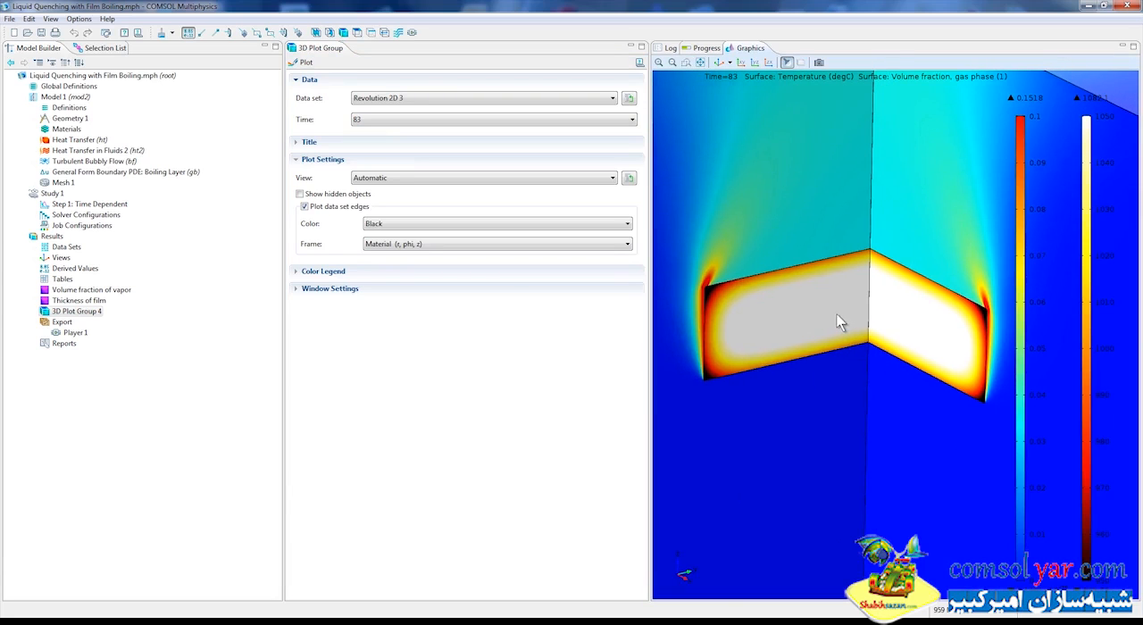